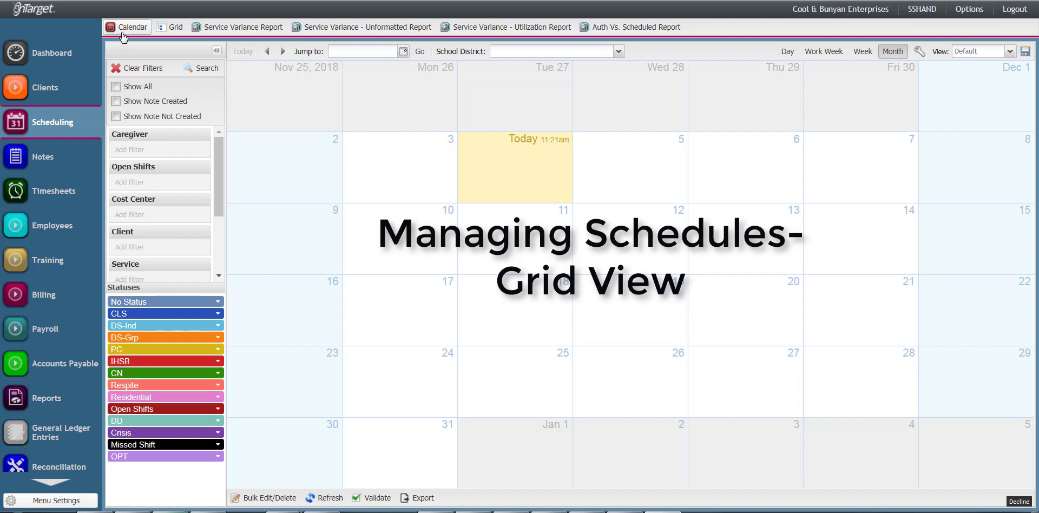
Switch the Scheduling display from the monthly Calendar to the Grid view with its filter panel
{"action": "left_click", "coordinate": [176, 30]}
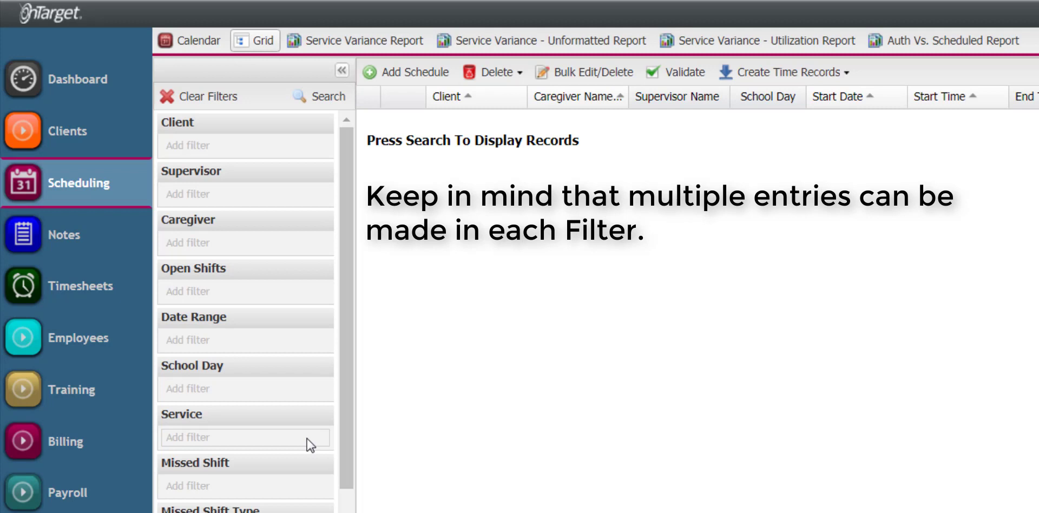
{"action": "left_click", "coordinate": [277, 146]}
{"action": "type", "text": "doe"}
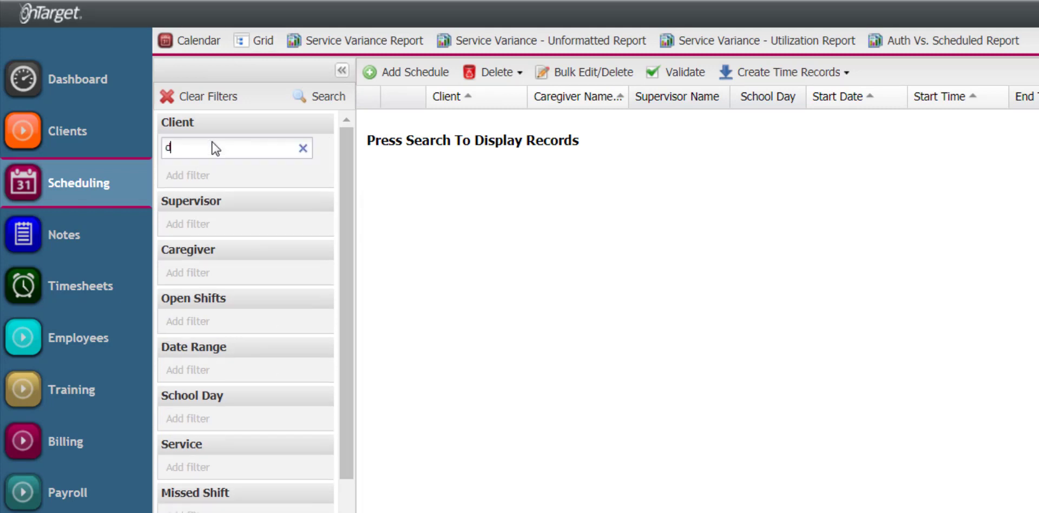
{"action": "left_click", "coordinate": [194, 174]}
{"action": "type", "text": "jane"}
{"action": "left_click", "coordinate": [214, 254]}
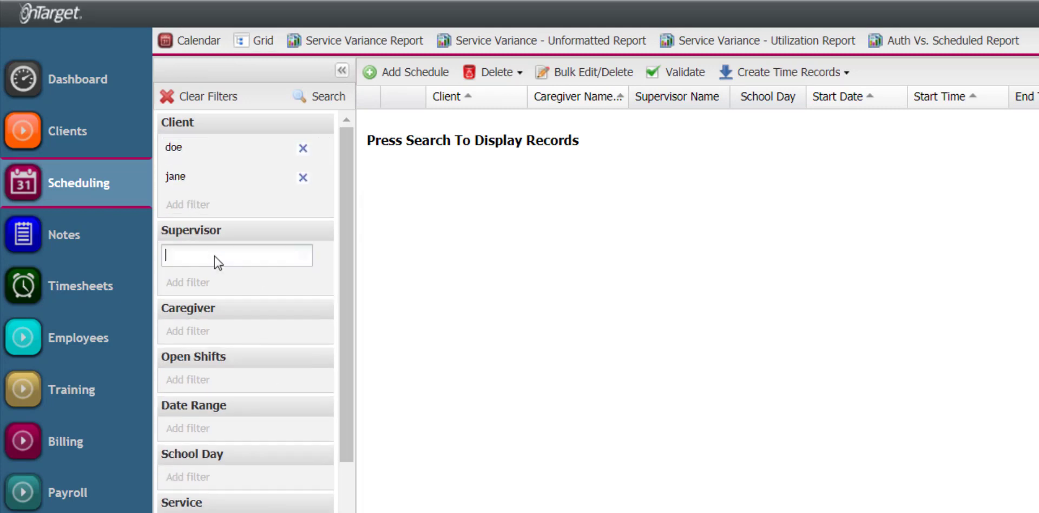
{"action": "type", "text": "susie"}
{"action": "left_click", "coordinate": [211, 281]}
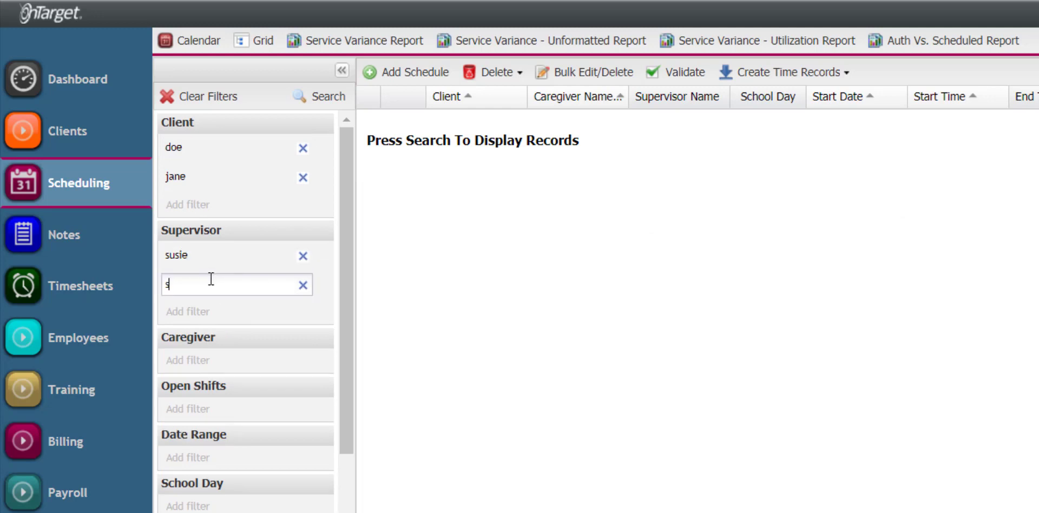
{"action": "type", "text": "doe"}
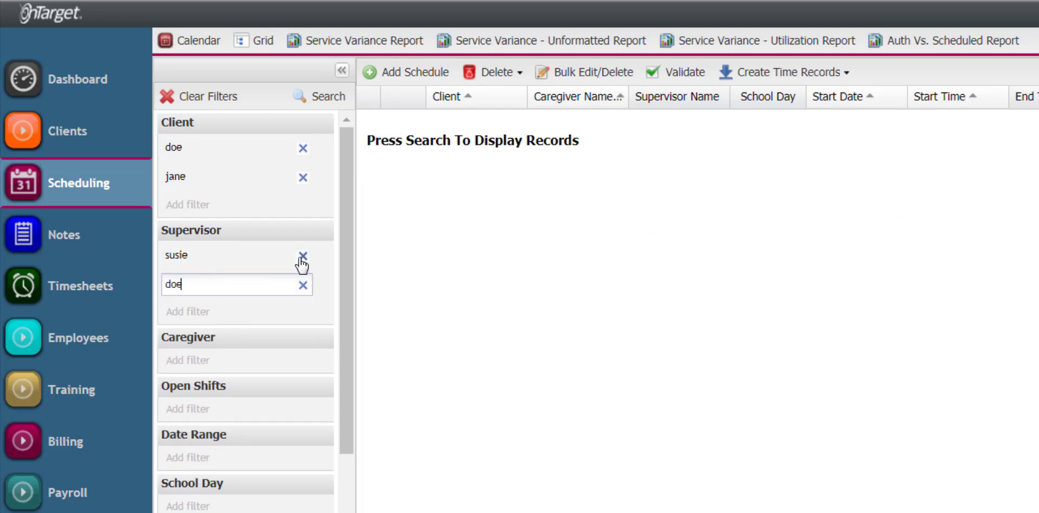
{"action": "left_click", "coordinate": [200, 102]}
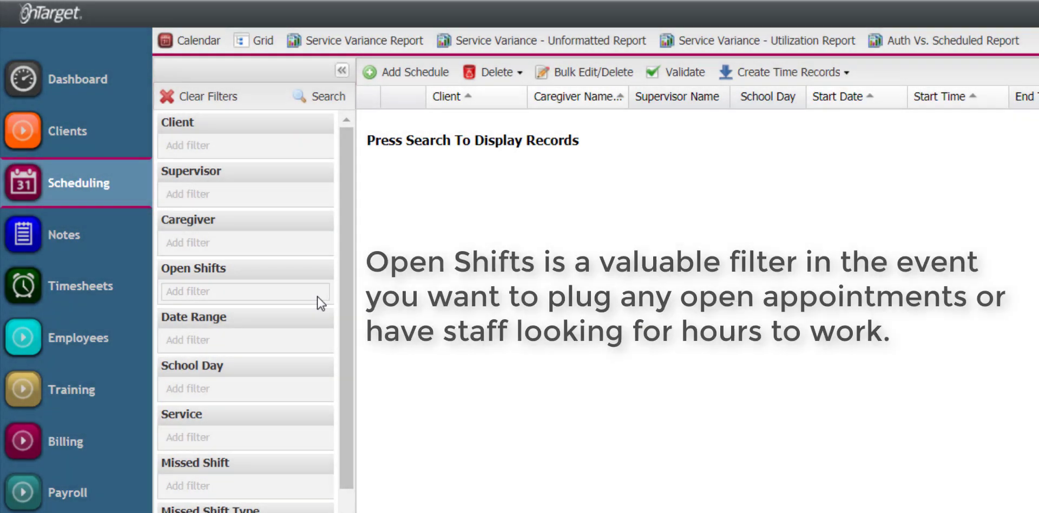
Filter the schedule grid to Open Shifts and search, showing 209 hours and 288 units
{"action": "left_click", "coordinate": [312, 294]}
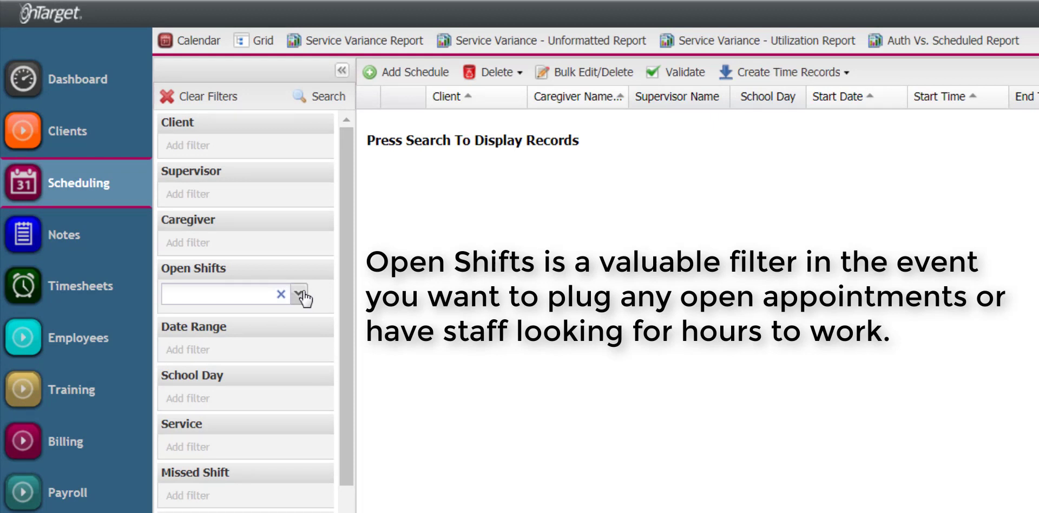
{"action": "left_click", "coordinate": [299, 293]}
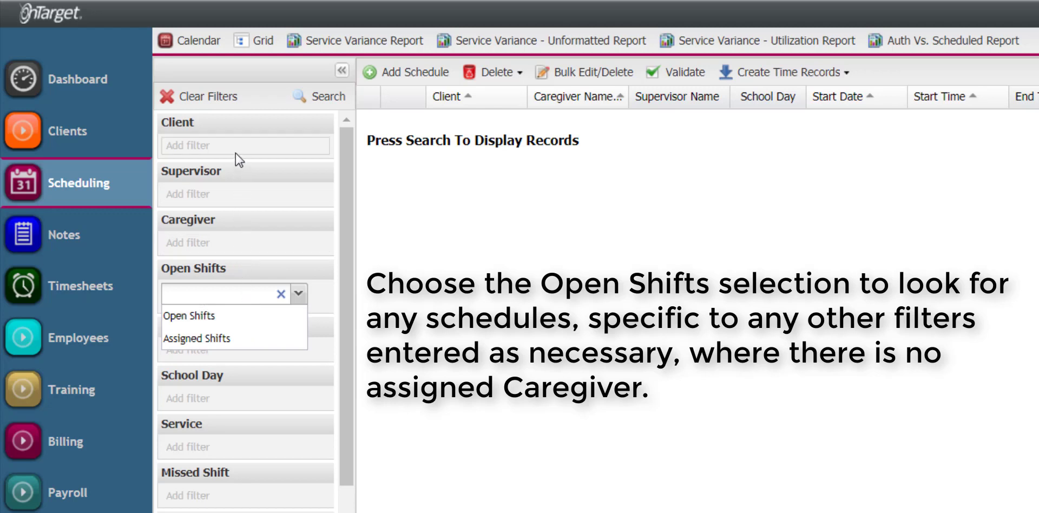
{"action": "left_click", "coordinate": [245, 316]}
{"action": "left_click", "coordinate": [331, 102]}
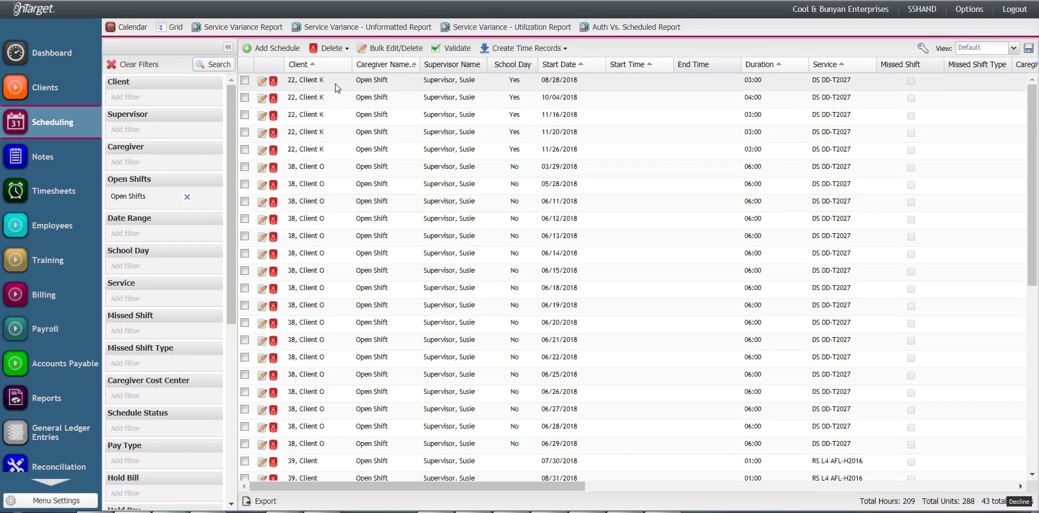
Inspect the 08/28/2018 open shift without saving, then clear Open Shifts and begin a School Day filter
{"action": "double_click", "coordinate": [335, 84]}
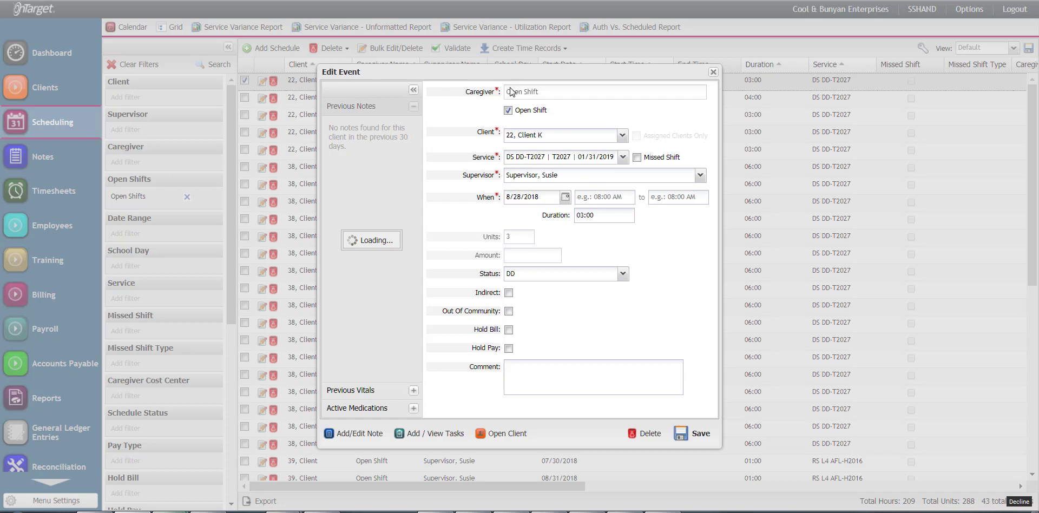
{"action": "left_click", "coordinate": [508, 109]}
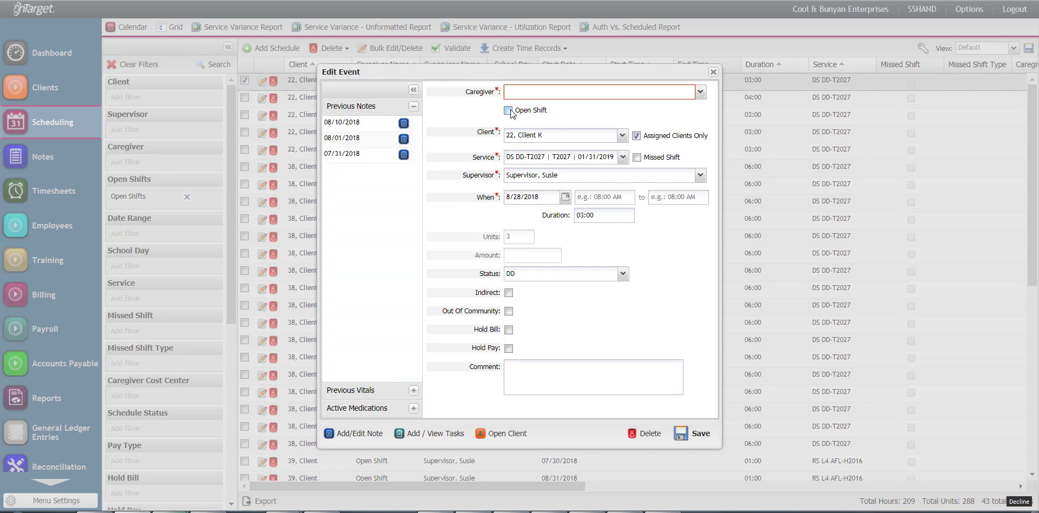
{"action": "left_click", "coordinate": [700, 92]}
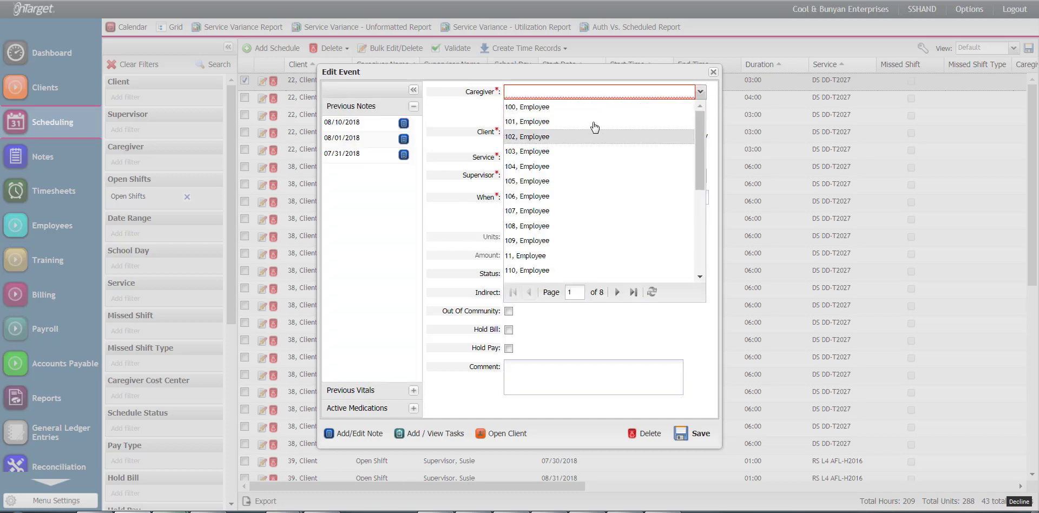
{"action": "left_click", "coordinate": [482, 105]}
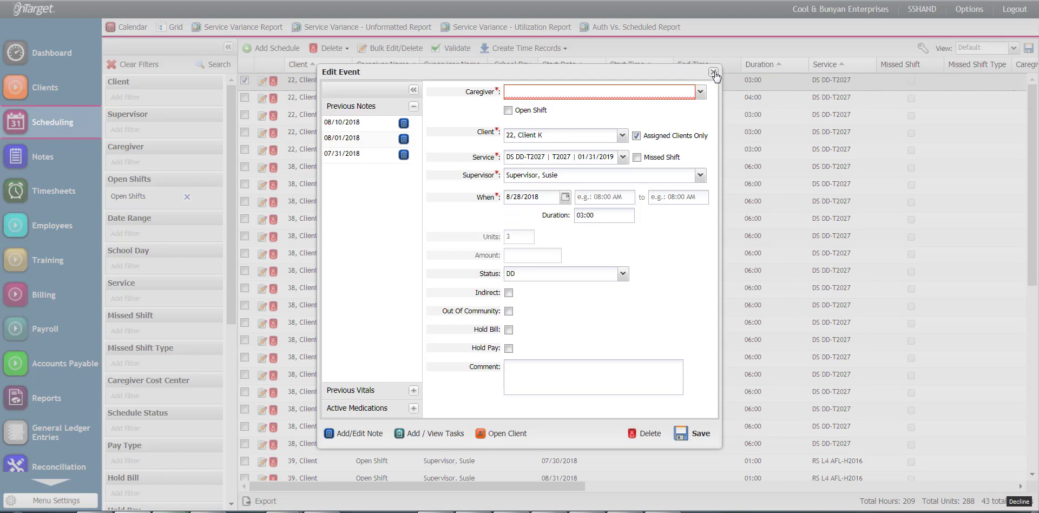
{"action": "left_click", "coordinate": [713, 72]}
{"action": "left_click", "coordinate": [187, 197]}
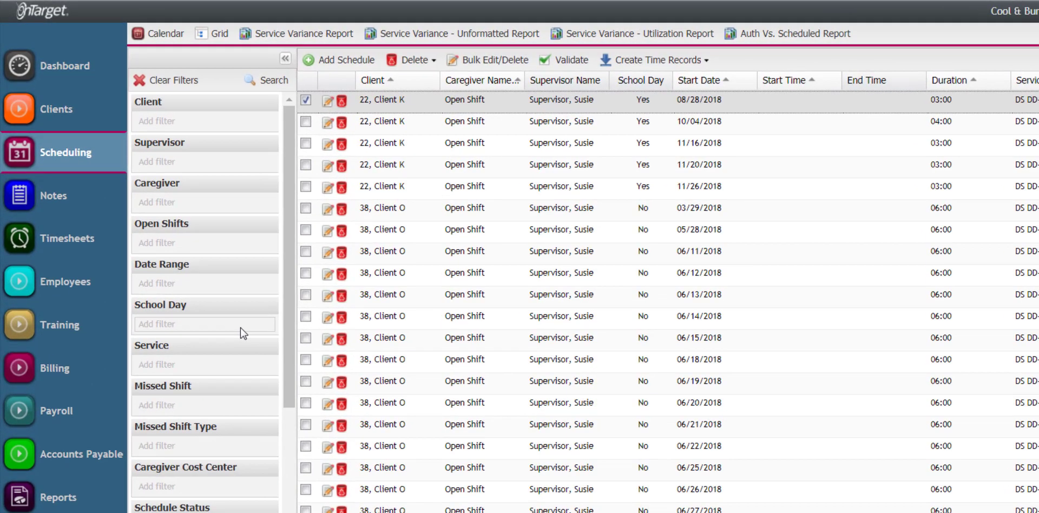
{"action": "left_click", "coordinate": [240, 327]}
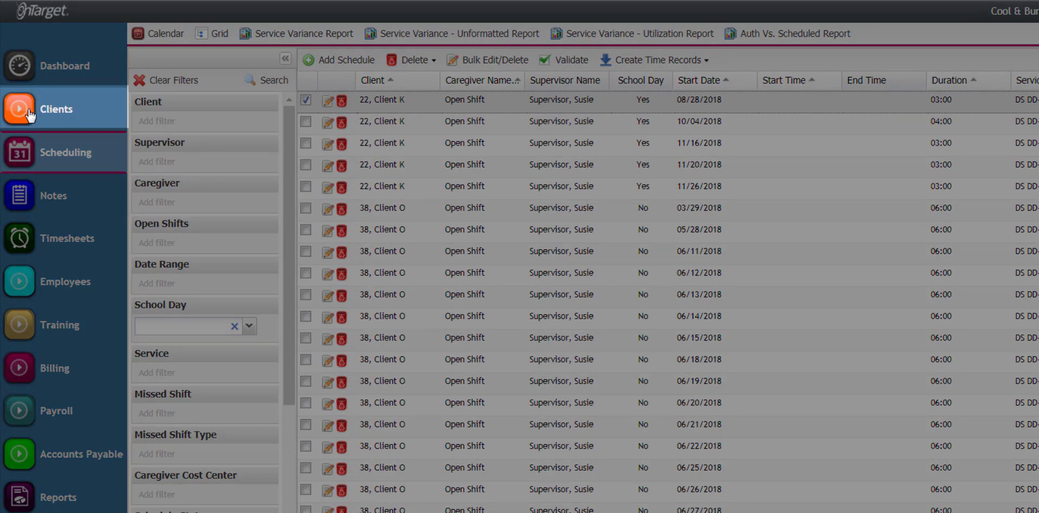
View the CMS 2017-2018 school year's non-school days under Clients > Authorizations > School Years
{"action": "mouse_move", "coordinate": [56, 111]}
{"action": "left_click", "coordinate": [69, 176]}
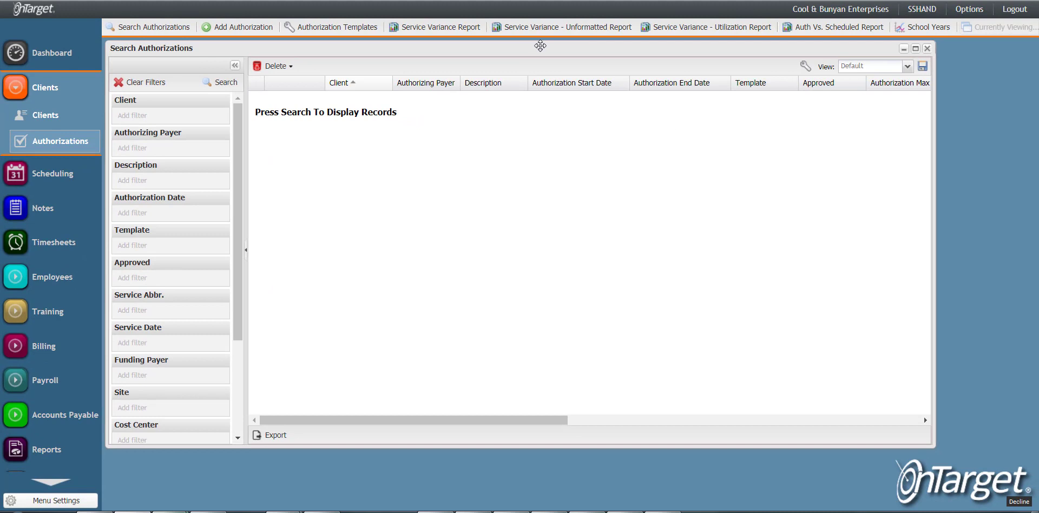
{"action": "left_click", "coordinate": [928, 26]}
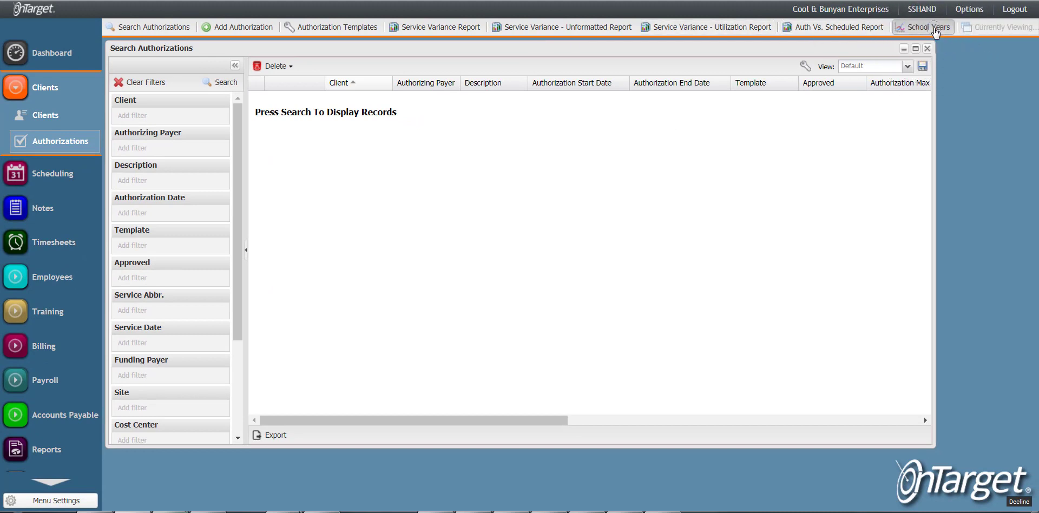
{"action": "left_click", "coordinate": [228, 98]}
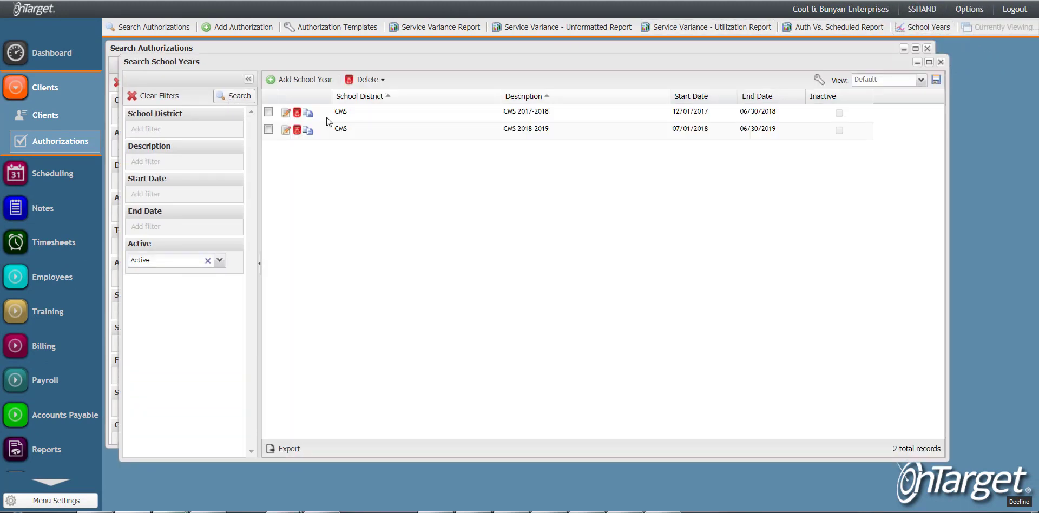
{"action": "left_click", "coordinate": [360, 120]}
{"action": "double_click", "coordinate": [359, 120]}
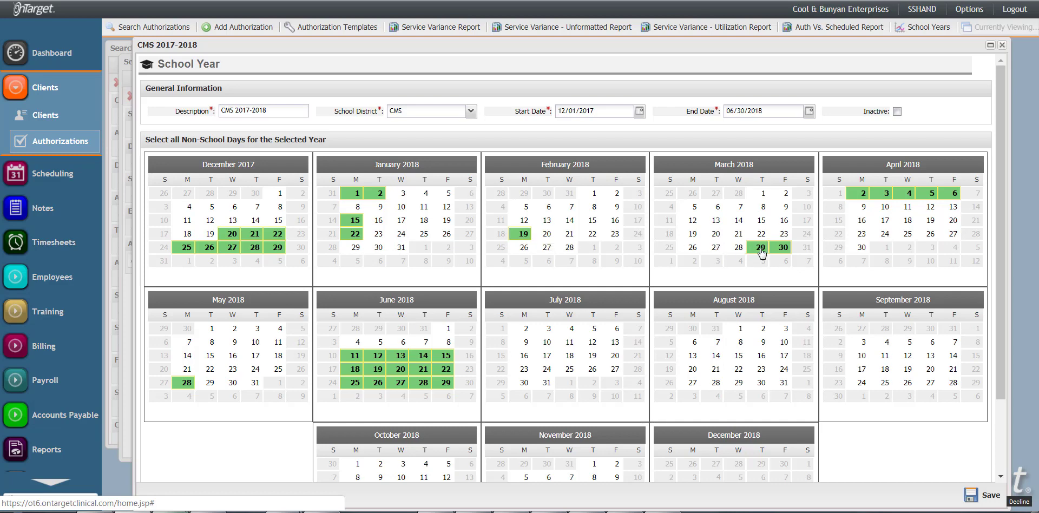
Close the school year, school years and authorizations windows to return to the scheduling grid
{"action": "left_click", "coordinate": [1002, 45]}
{"action": "left_click", "coordinate": [1003, 46]}
{"action": "left_click", "coordinate": [926, 49]}
{"action": "left_click", "coordinate": [52, 173]}
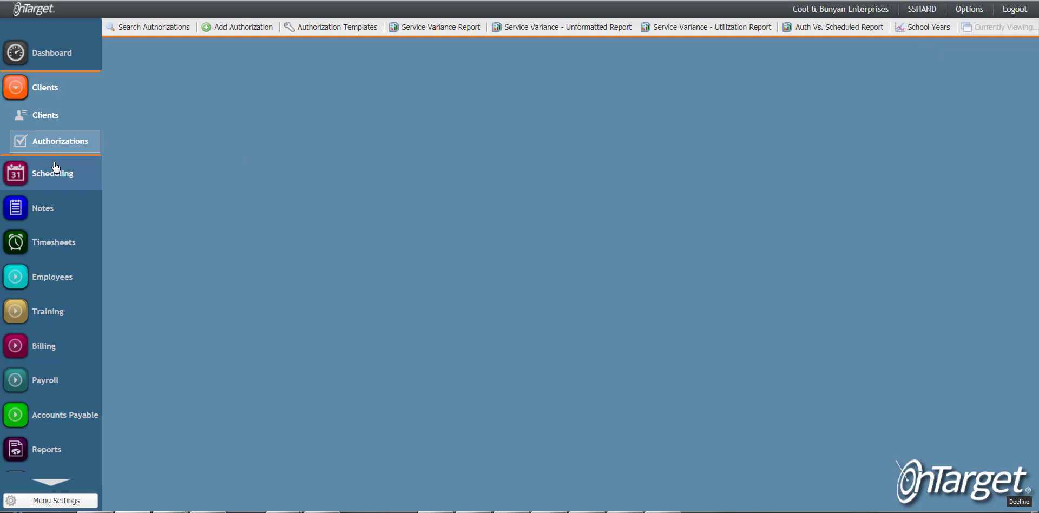
Search schedules with School Day set to Yes, then clear the School Day filter
{"action": "left_click", "coordinate": [202, 262]}
{"action": "left_click", "coordinate": [202, 261]}
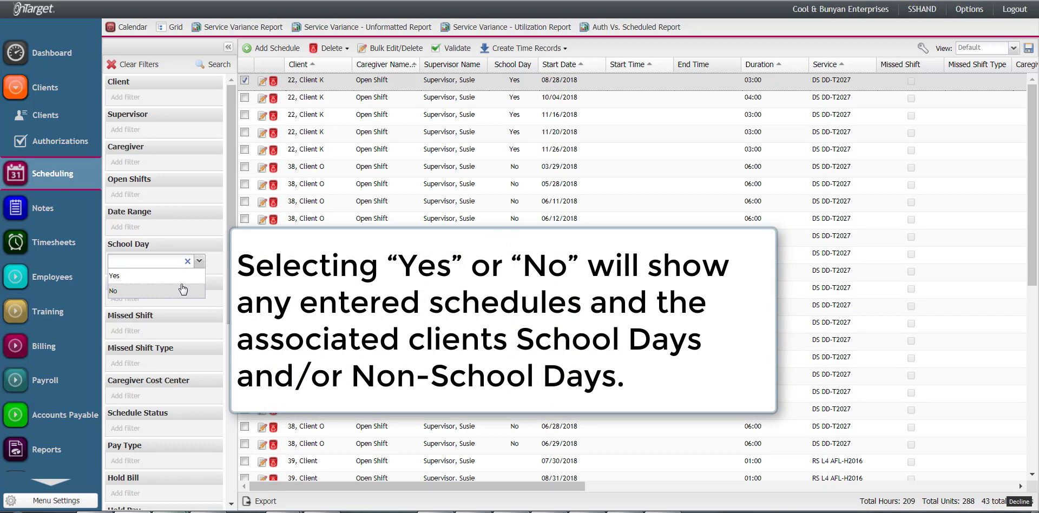
{"action": "left_click", "coordinate": [172, 276]}
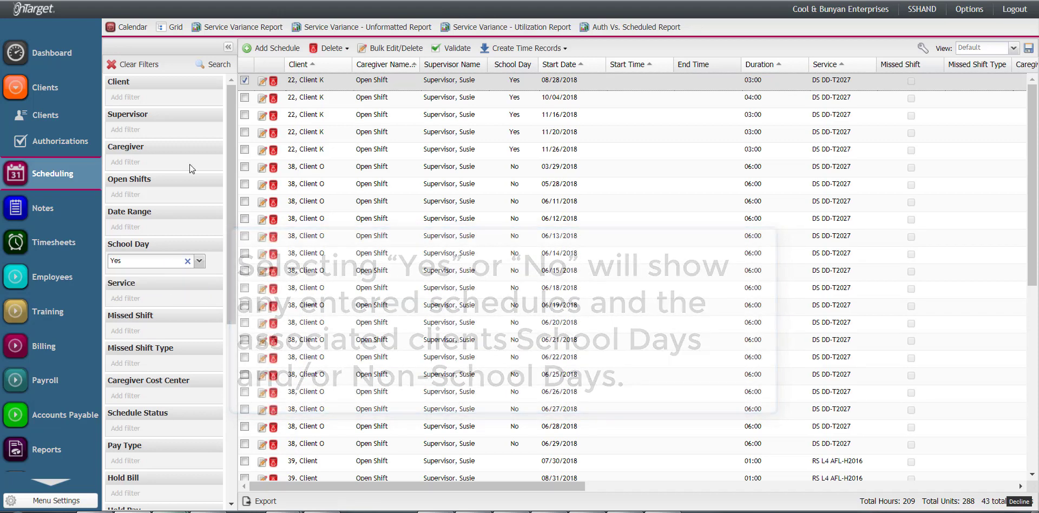
{"action": "left_click", "coordinate": [216, 64]}
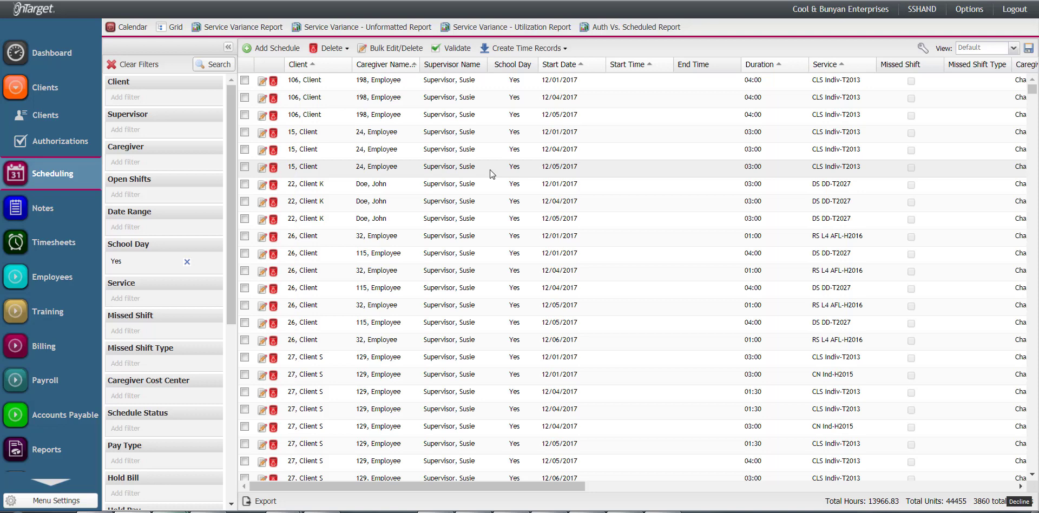
{"action": "left_click", "coordinate": [189, 262]}
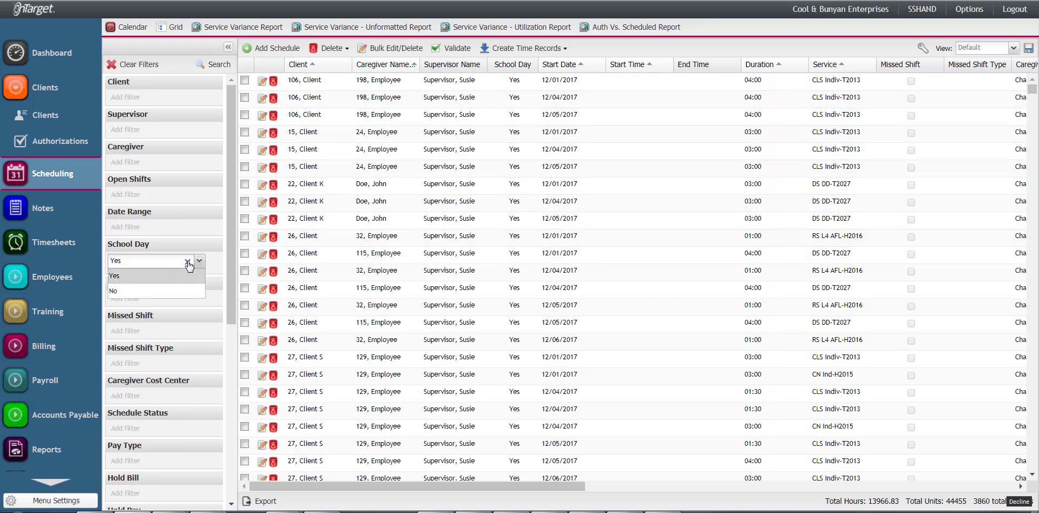
{"action": "left_click", "coordinate": [187, 262]}
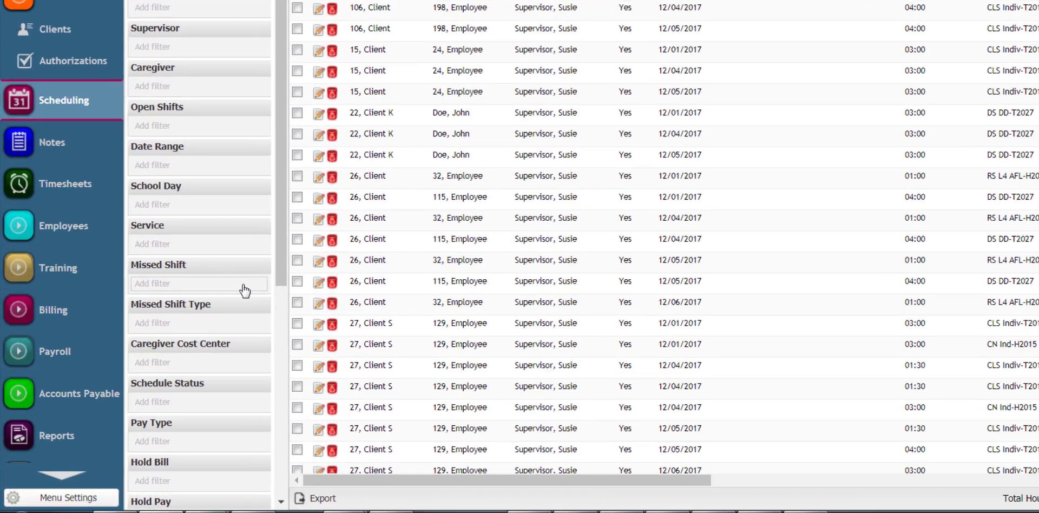
Set the Missed Shift filter to Yes and rerun the search
{"action": "left_click", "coordinate": [200, 325]}
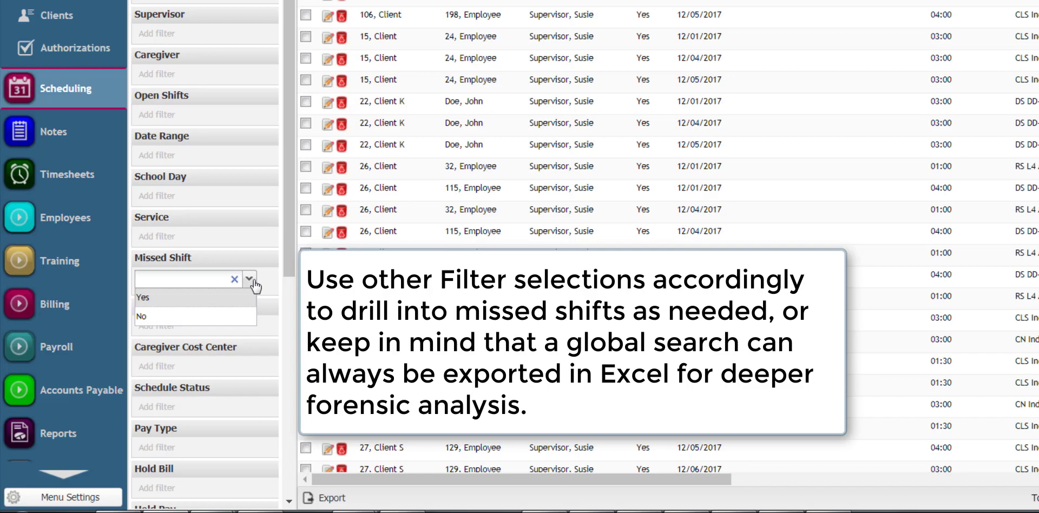
{"action": "left_click", "coordinate": [189, 297]}
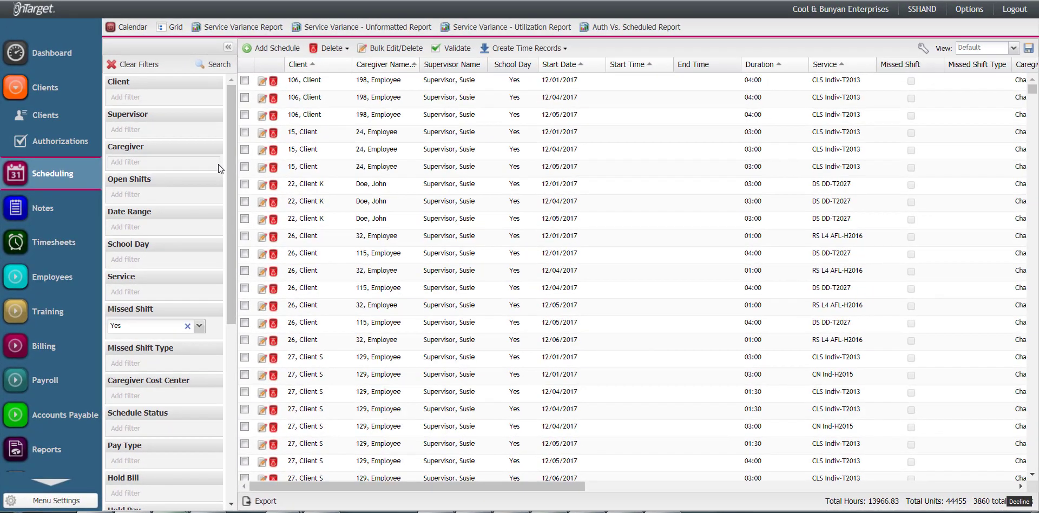
{"action": "left_click", "coordinate": [215, 65]}
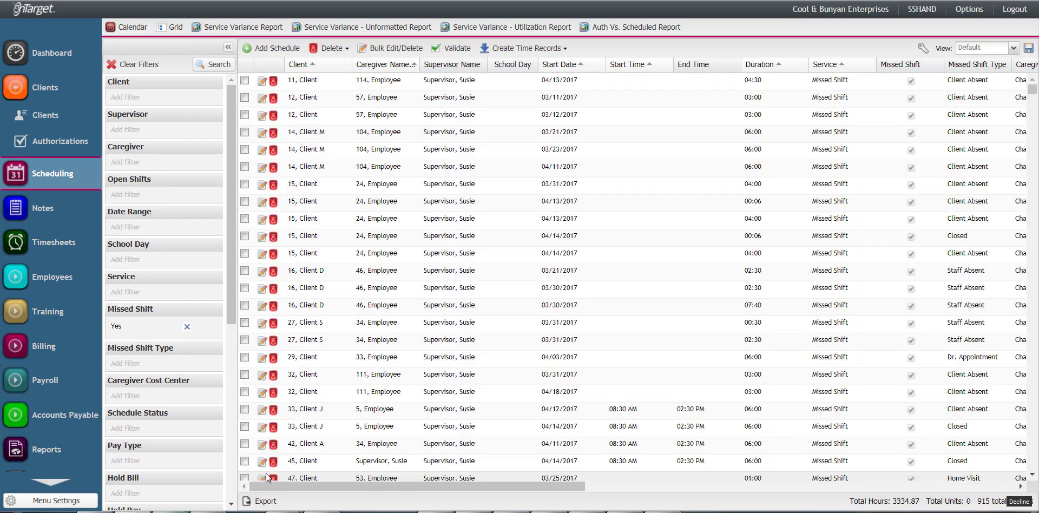
Export the missed-shift grid as a CSV, replacing the existing reportExport file
{"action": "left_click", "coordinate": [264, 501]}
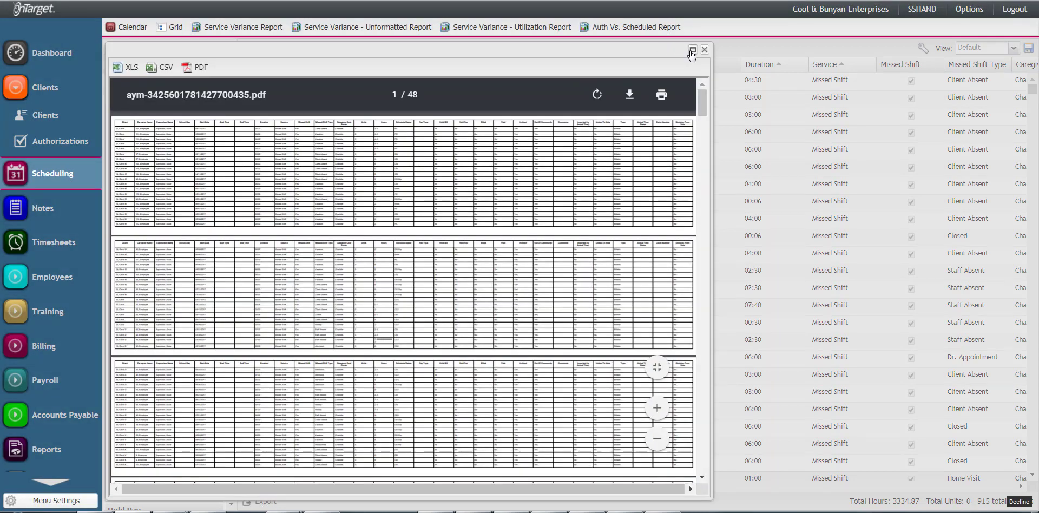
{"action": "left_click", "coordinate": [693, 50]}
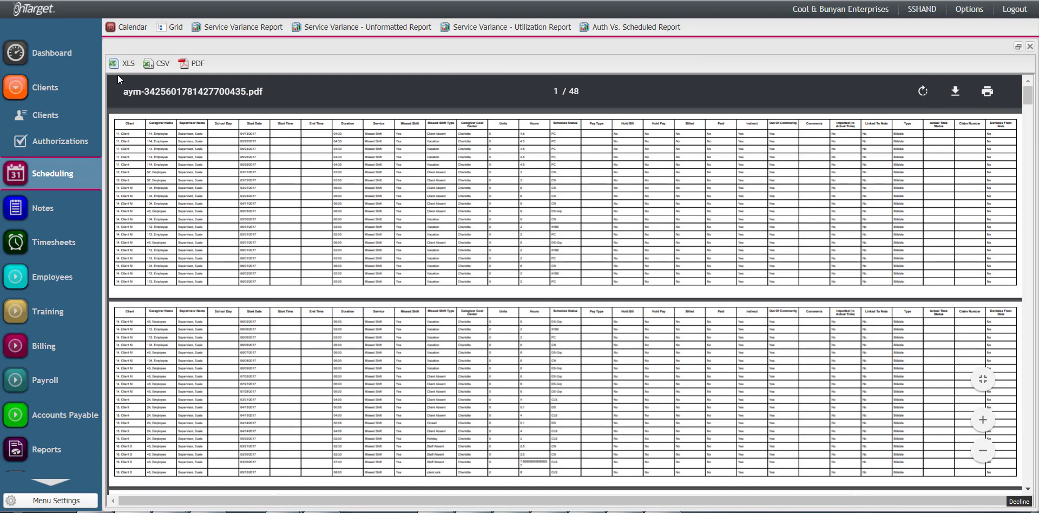
{"action": "left_click", "coordinate": [162, 65]}
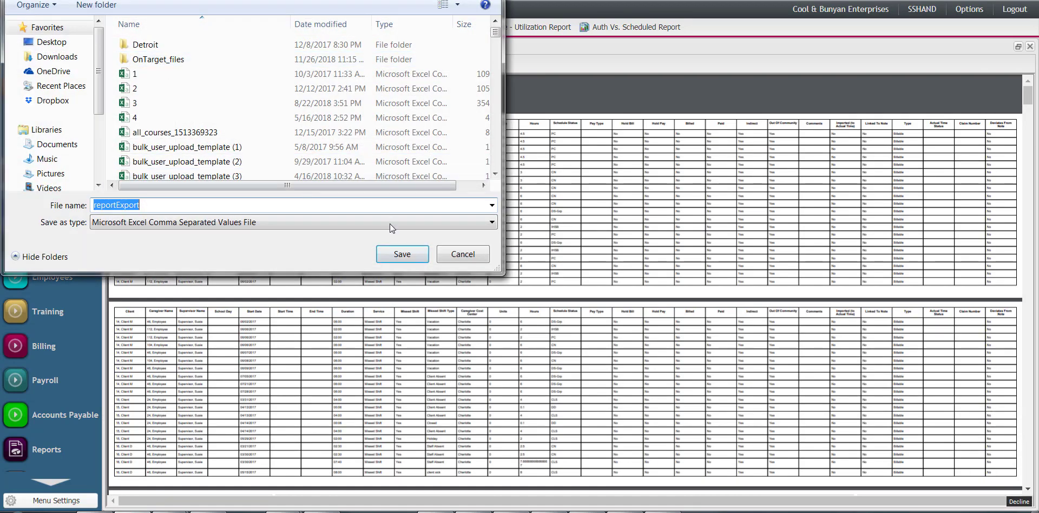
{"action": "left_click", "coordinate": [404, 257]}
{"action": "left_click", "coordinate": [566, 244]}
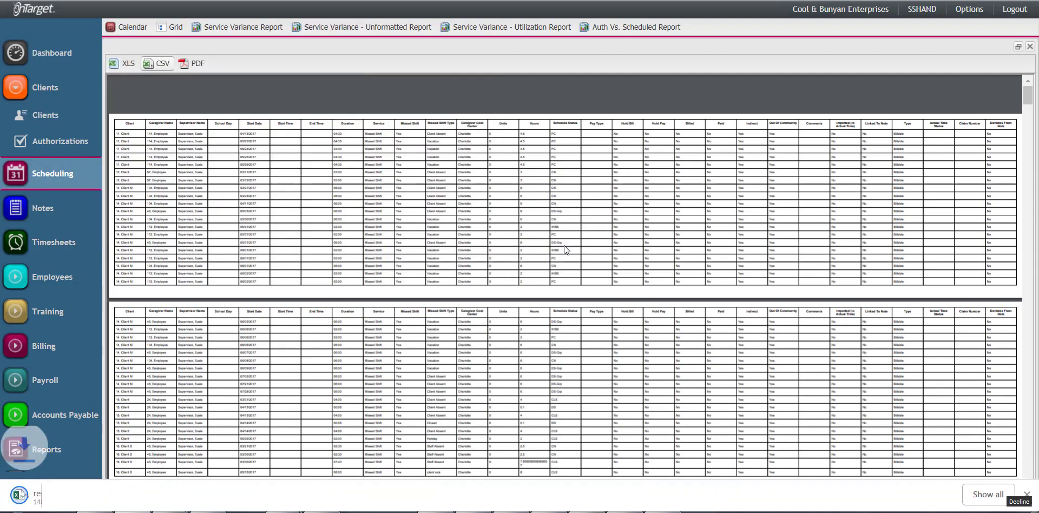
Open reportExport in Excel, select the whole sheet, and return to OnTarget
{"action": "left_click", "coordinate": [54, 496]}
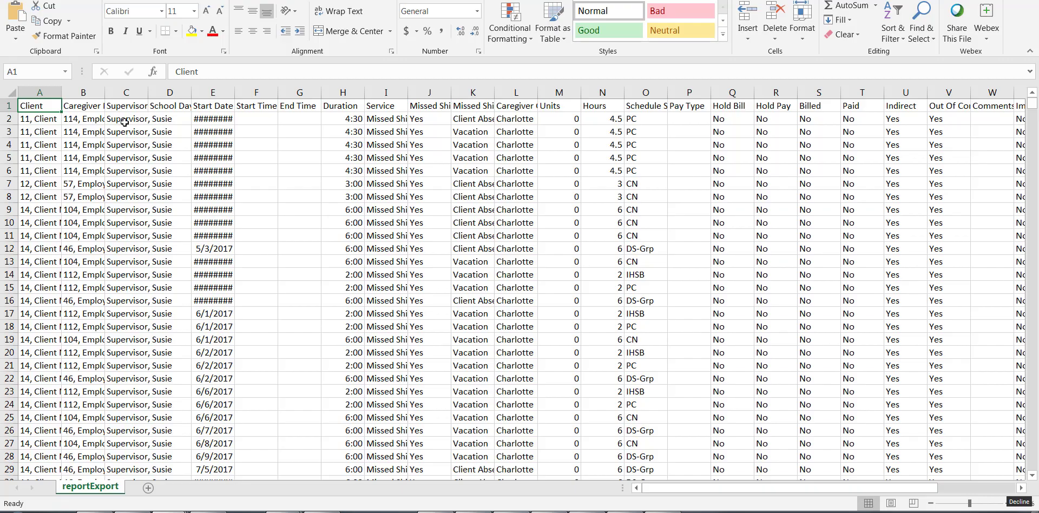
{"action": "left_click", "coordinate": [14, 93]}
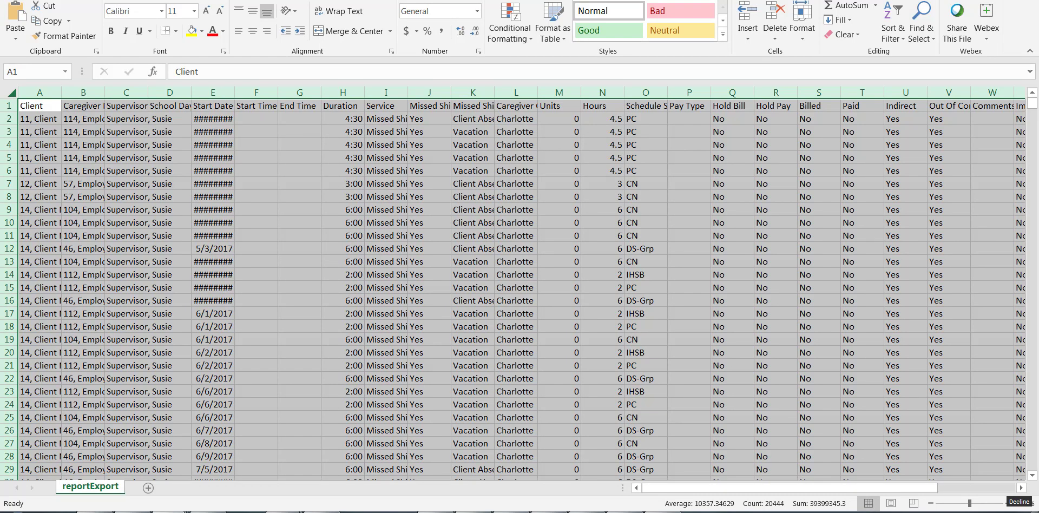
{"action": "key", "text": "alt+Tab"}
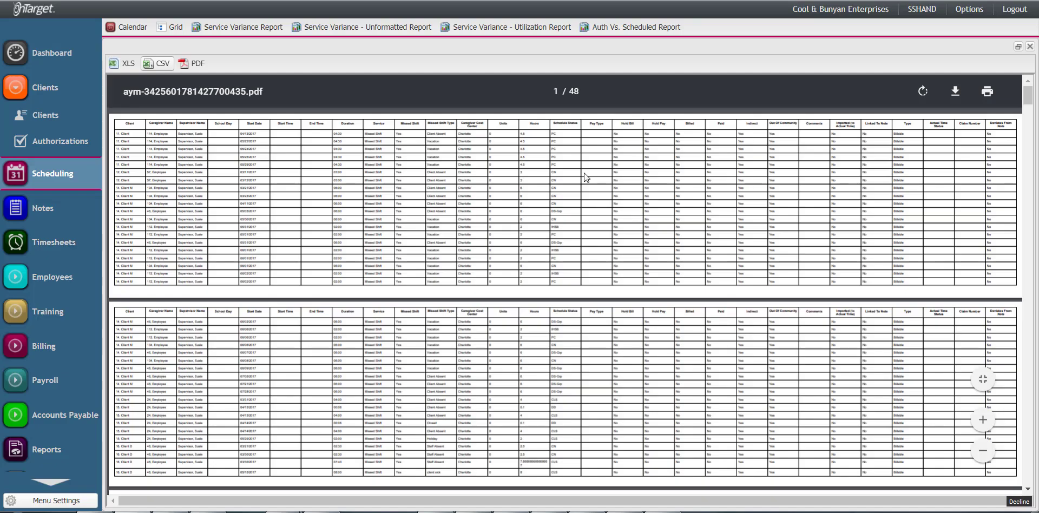
Close the export preview and review the Missed Shift Type reasons without choosing one
{"action": "left_click", "coordinate": [1030, 47]}
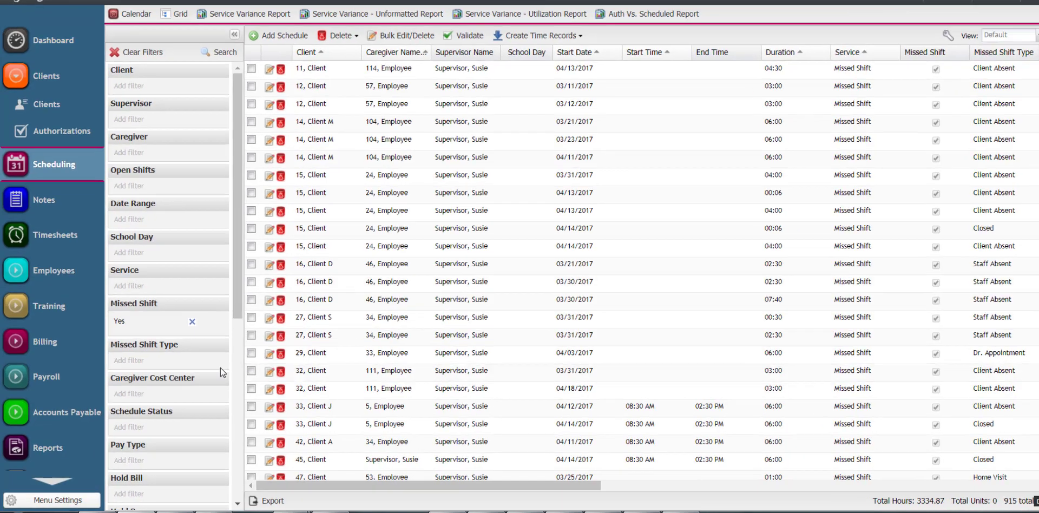
{"action": "left_click", "coordinate": [194, 368]}
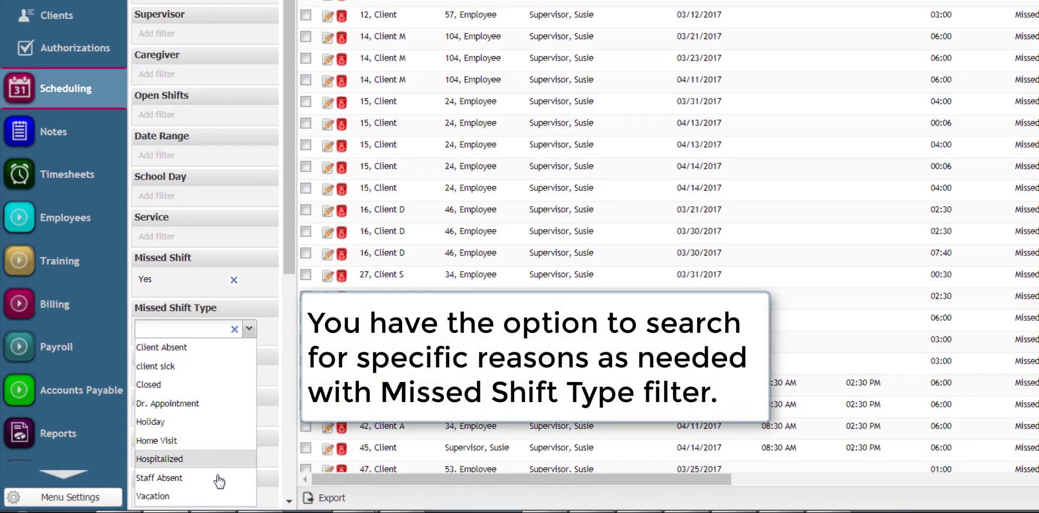
{"action": "left_click", "coordinate": [194, 333]}
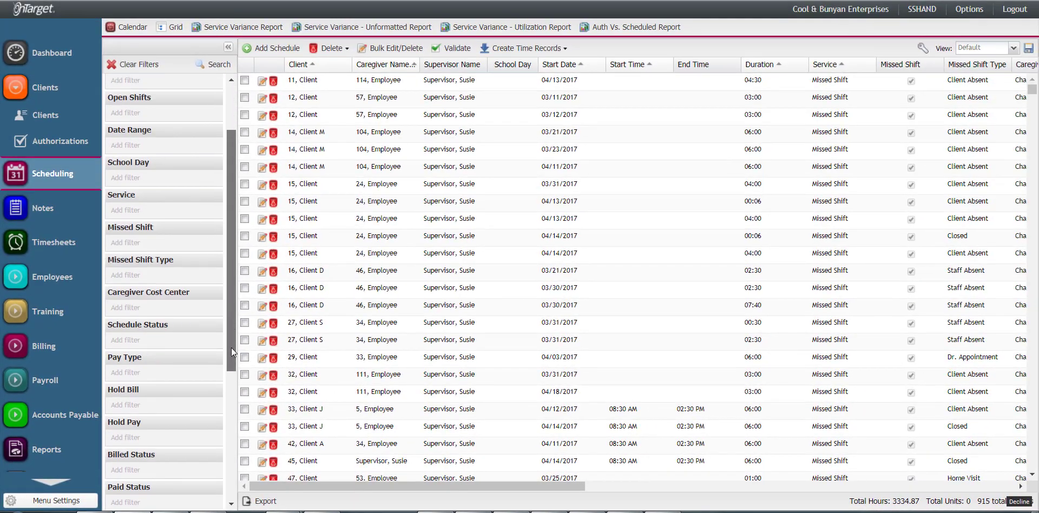
{"action": "left_click_drag", "start_coordinate": [232, 347], "coordinate": [232, 458]}
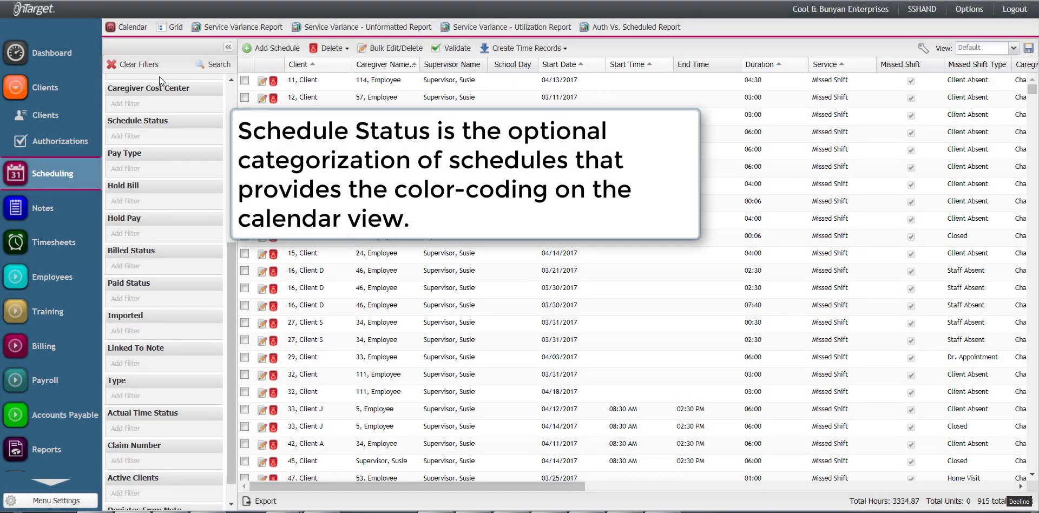
{"action": "left_click", "coordinate": [121, 27]}
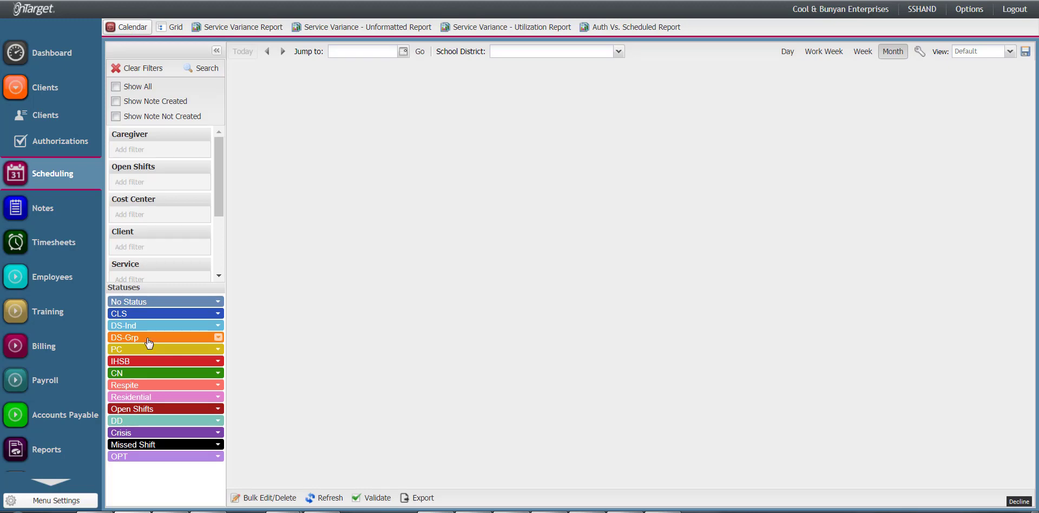
{"action": "left_click", "coordinate": [171, 29]}
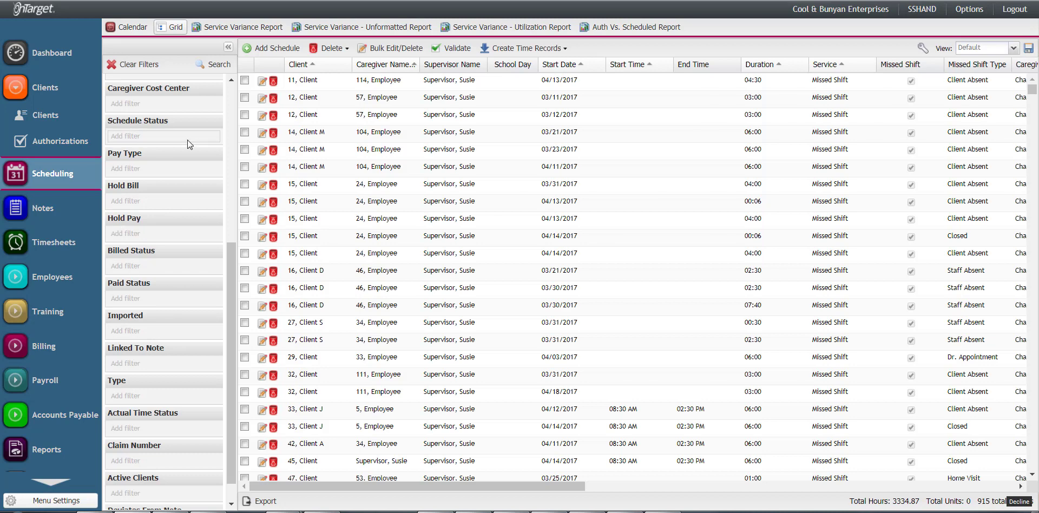
{"action": "left_click", "coordinate": [200, 168]}
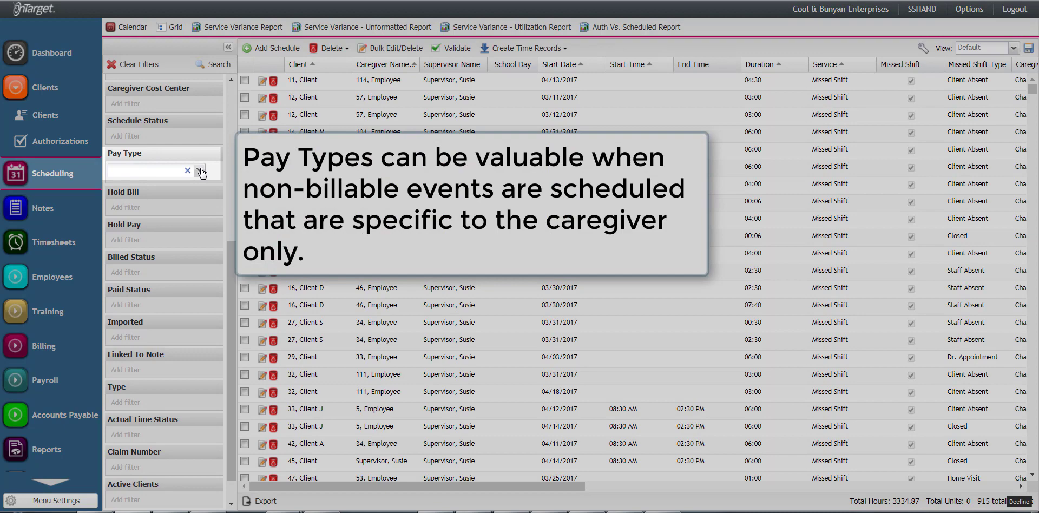
{"action": "left_click", "coordinate": [200, 170]}
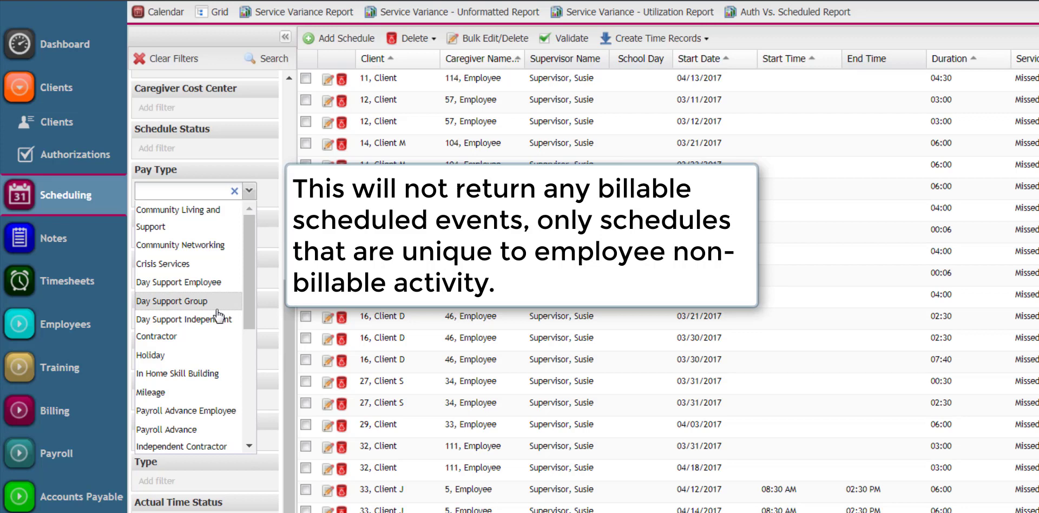
{"action": "left_click_drag", "start_coordinate": [249, 314], "coordinate": [239, 358]}
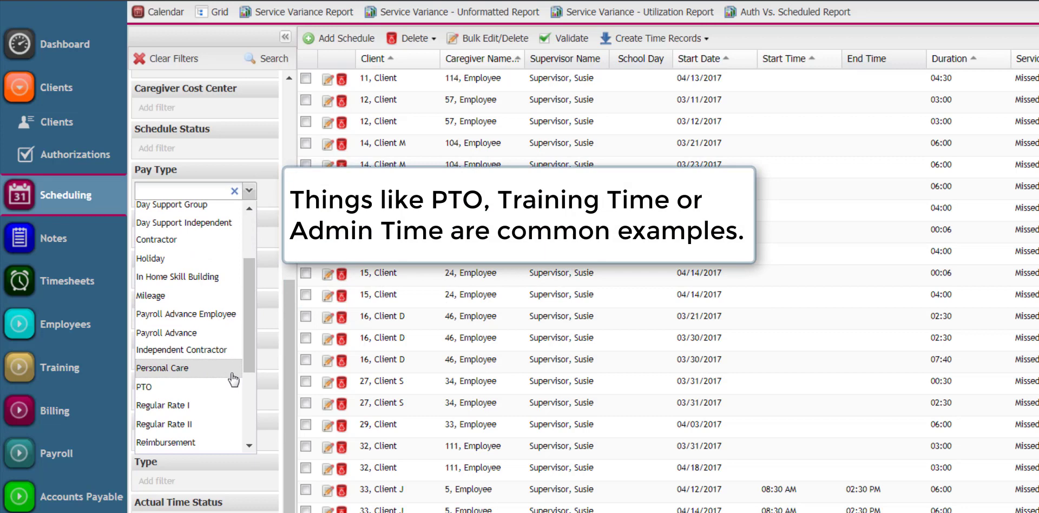
{"action": "left_click_drag", "start_coordinate": [252, 344], "coordinate": [244, 417]}
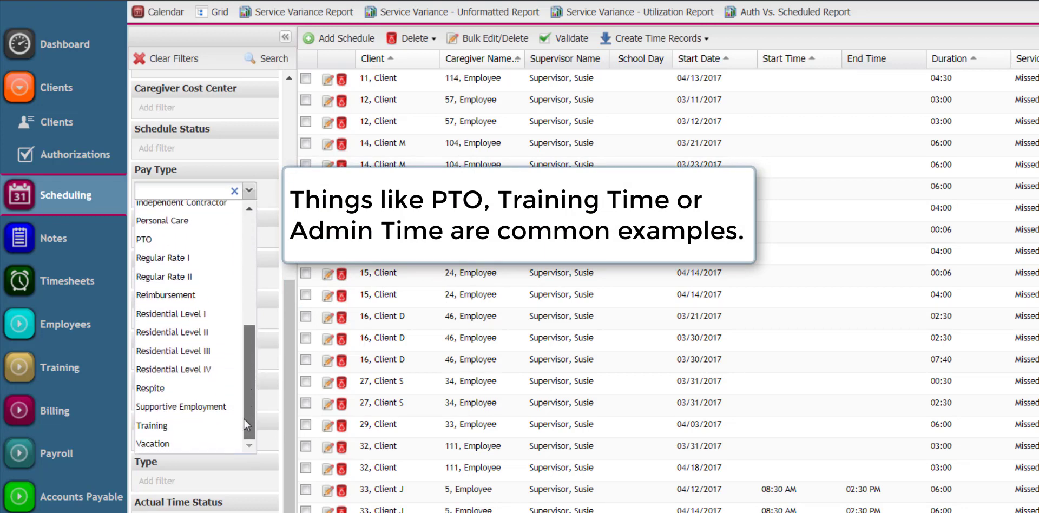
{"action": "left_click", "coordinate": [202, 190]}
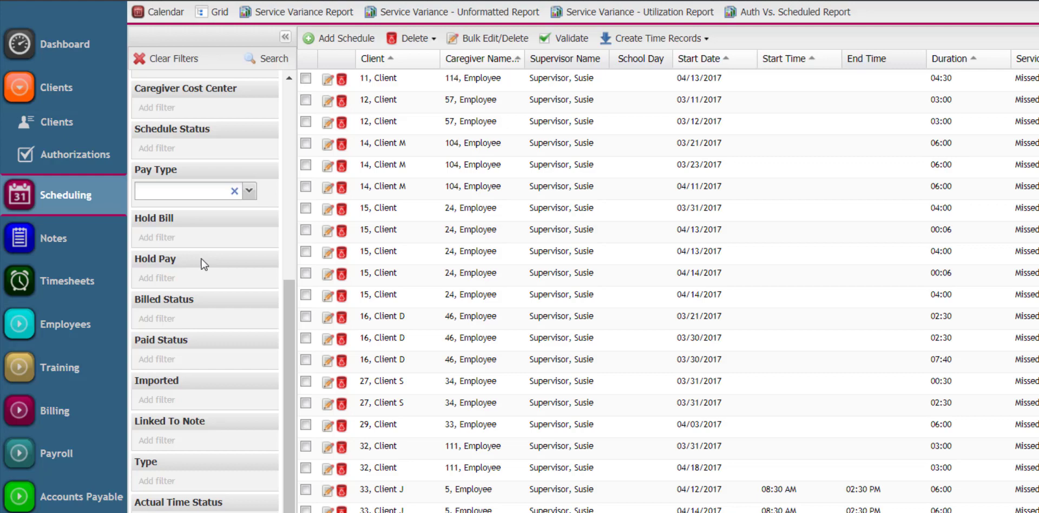
{"action": "left_click", "coordinate": [230, 319]}
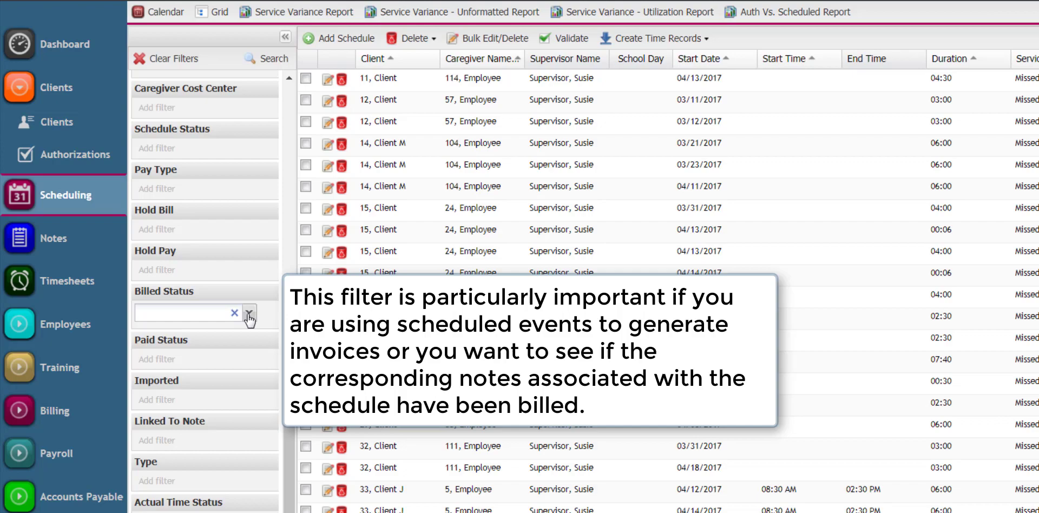
{"action": "left_click", "coordinate": [249, 315]}
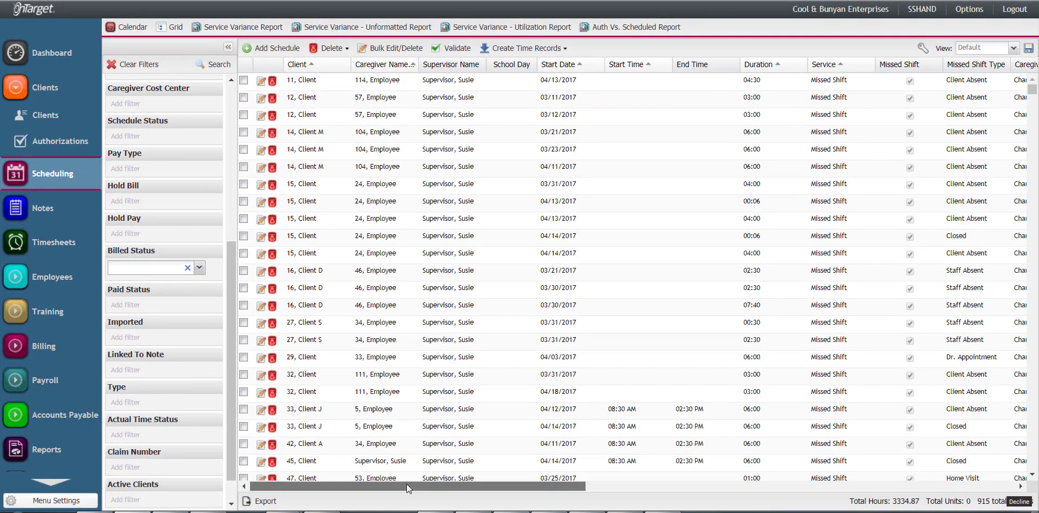
{"action": "left_click_drag", "start_coordinate": [407, 484], "coordinate": [703, 490]}
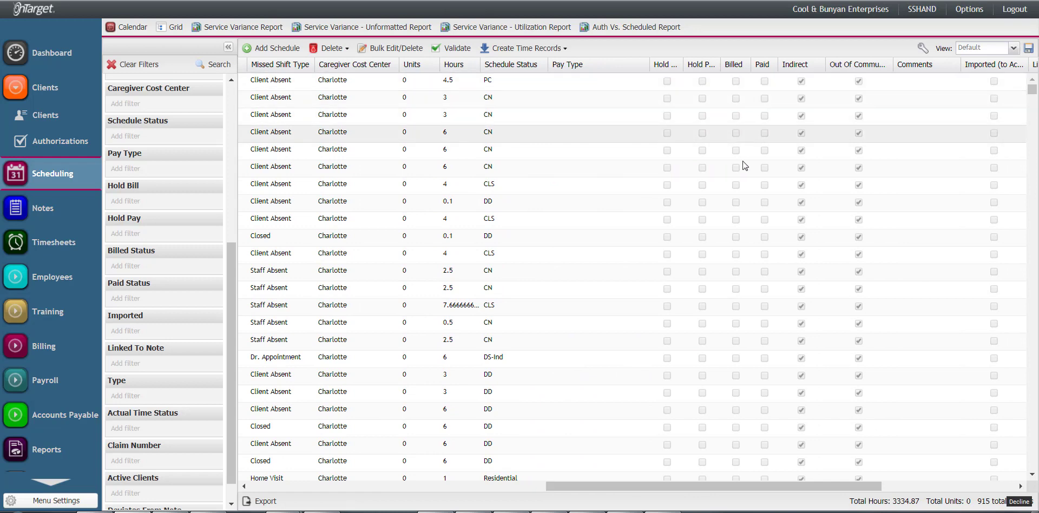
{"action": "left_click_drag", "start_coordinate": [793, 484], "coordinate": [936, 491]}
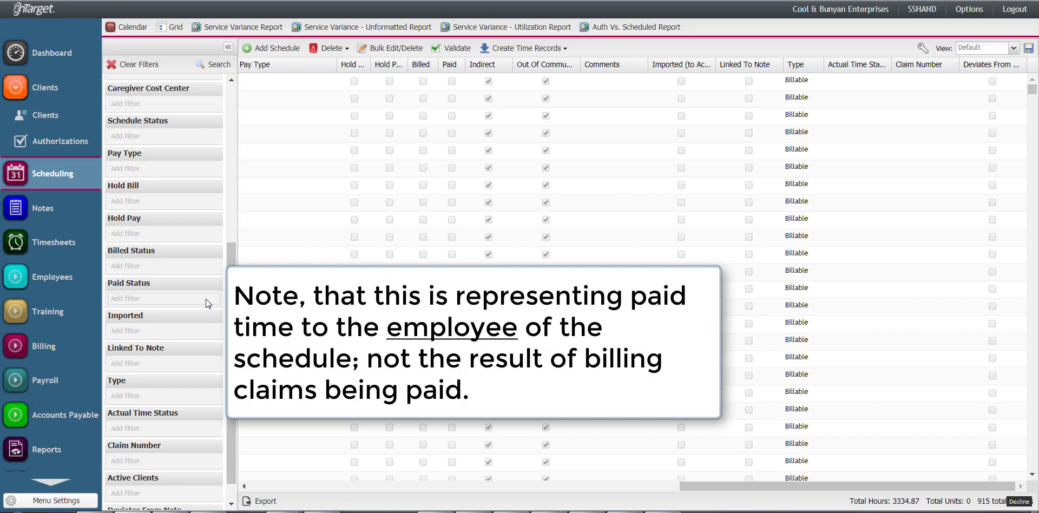
Look at the Paid Status choices, Paid and Un-Paid, without selecting either
{"action": "left_click", "coordinate": [206, 300]}
{"action": "left_click", "coordinate": [198, 301]}
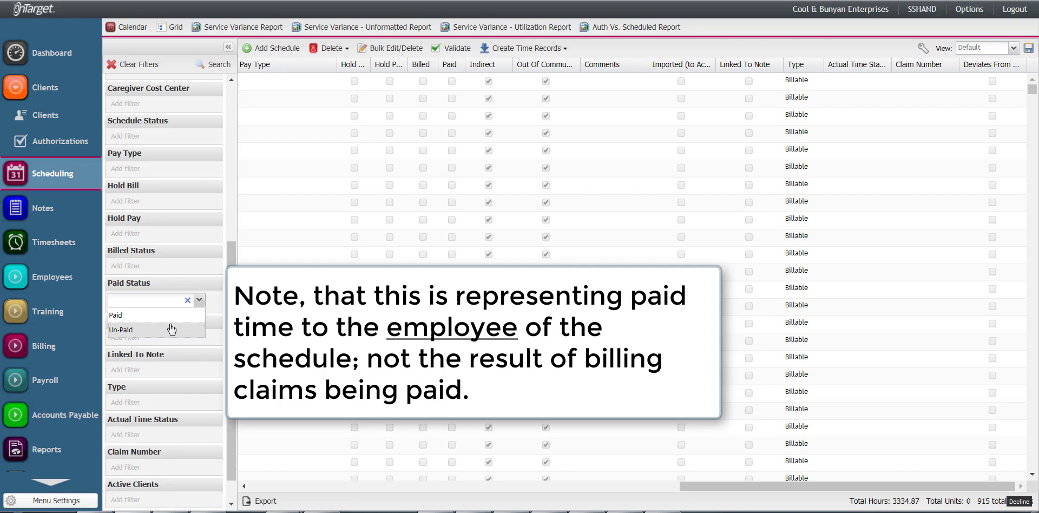
{"action": "left_click", "coordinate": [171, 306]}
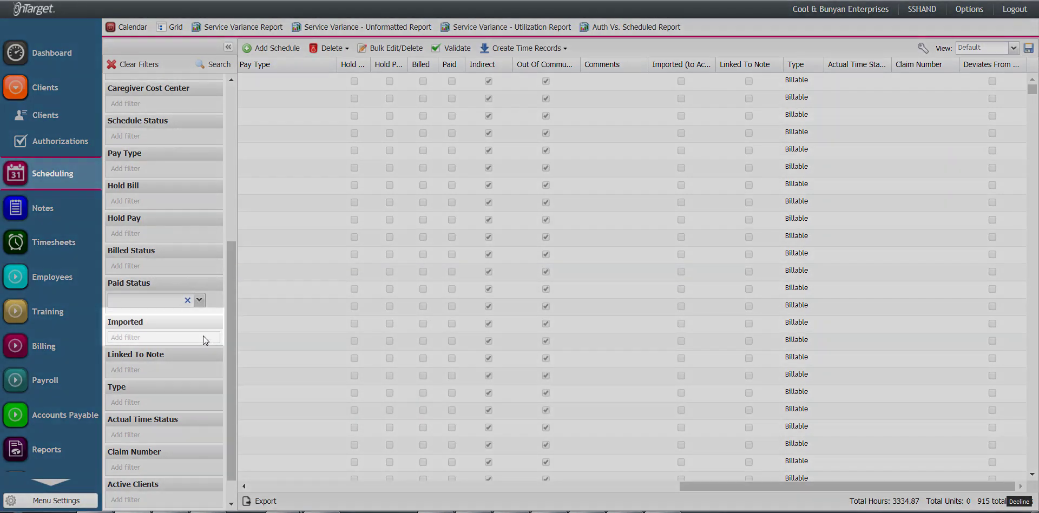
Set the Imported filter to No and scroll through the remaining filters
{"action": "left_click", "coordinate": [203, 336]}
{"action": "left_click", "coordinate": [203, 336]}
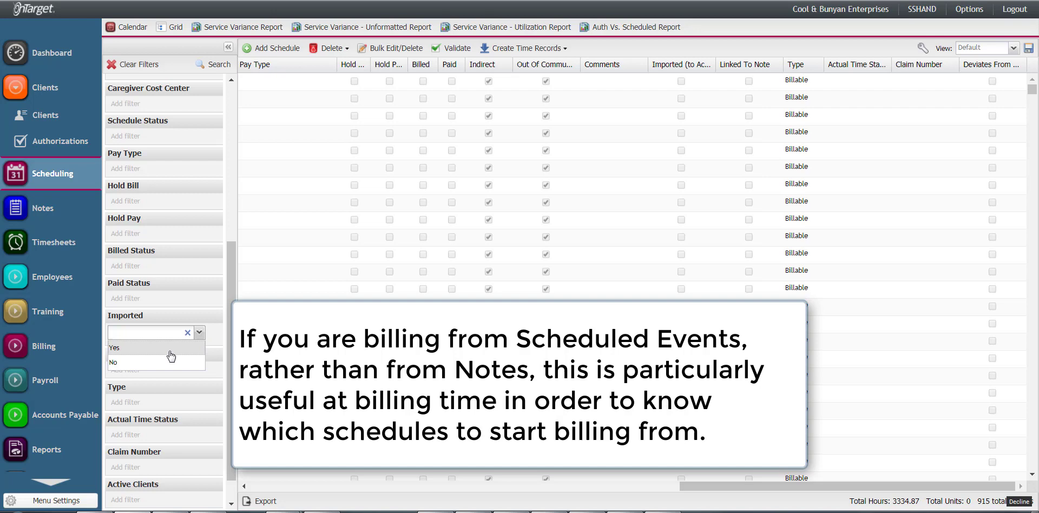
{"action": "left_click", "coordinate": [142, 361]}
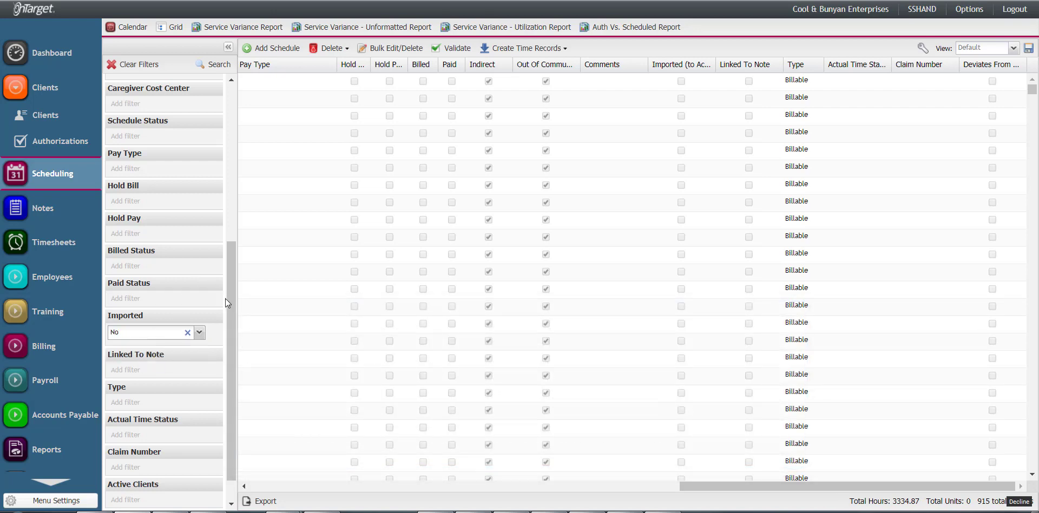
{"action": "left_click_drag", "start_coordinate": [225, 298], "coordinate": [227, 200]}
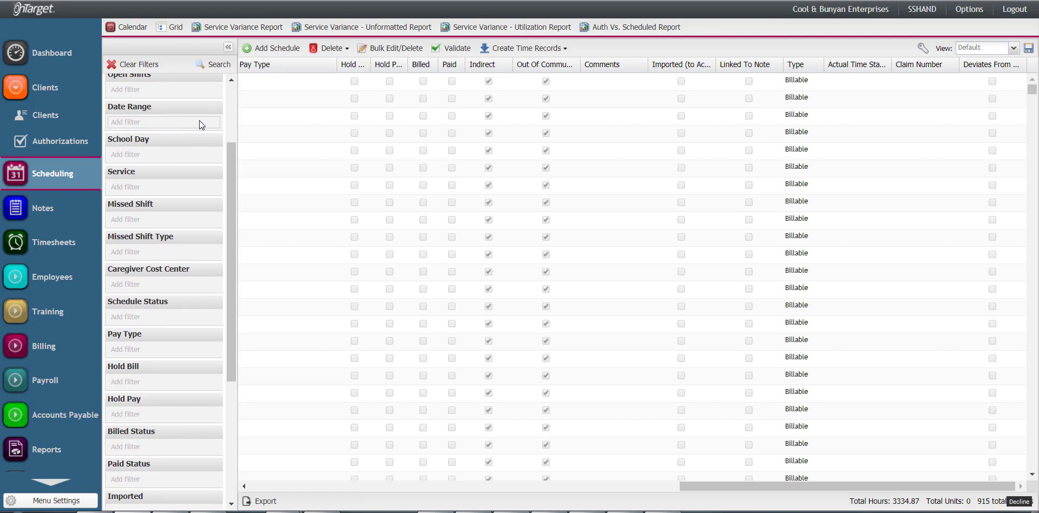
{"action": "left_click_drag", "start_coordinate": [226, 160], "coordinate": [243, 320]}
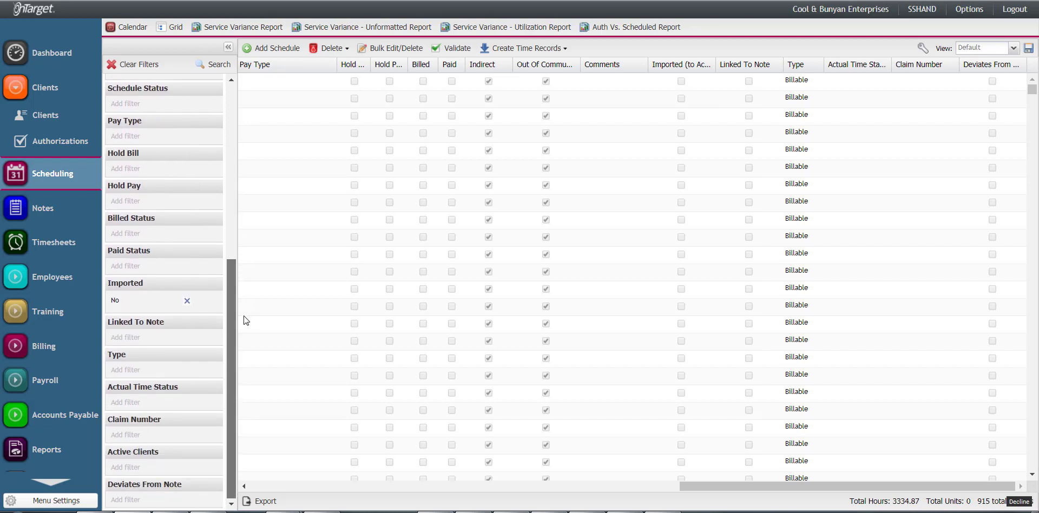
Clear Imported, set Linked To Note to No and search, listing 24400 schedules
{"action": "left_click", "coordinate": [186, 302]}
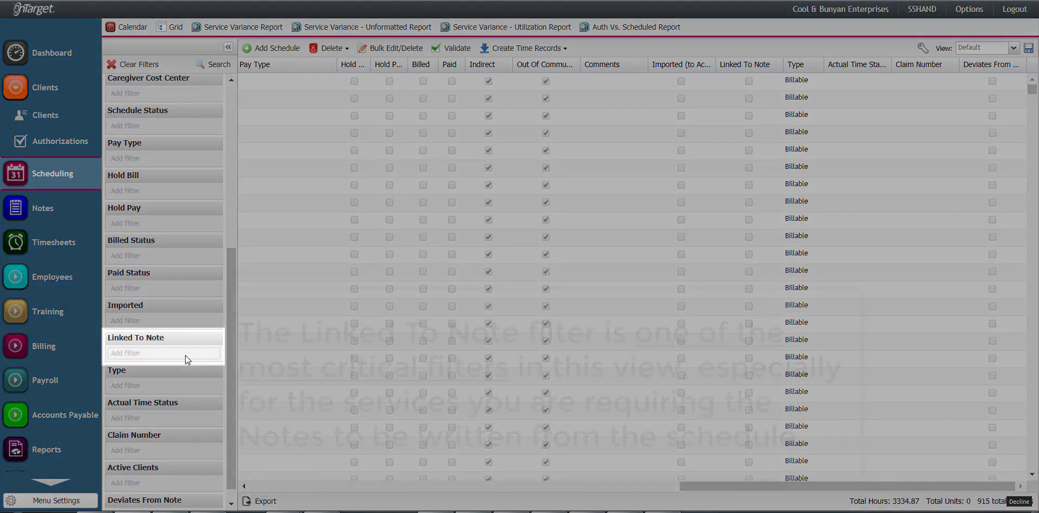
{"action": "left_click", "coordinate": [196, 354]}
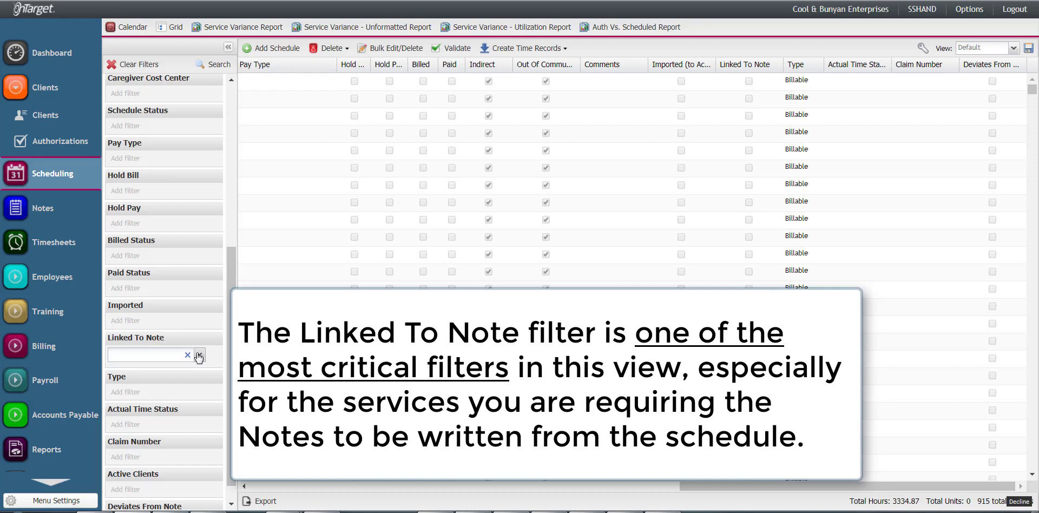
{"action": "left_click", "coordinate": [198, 355]}
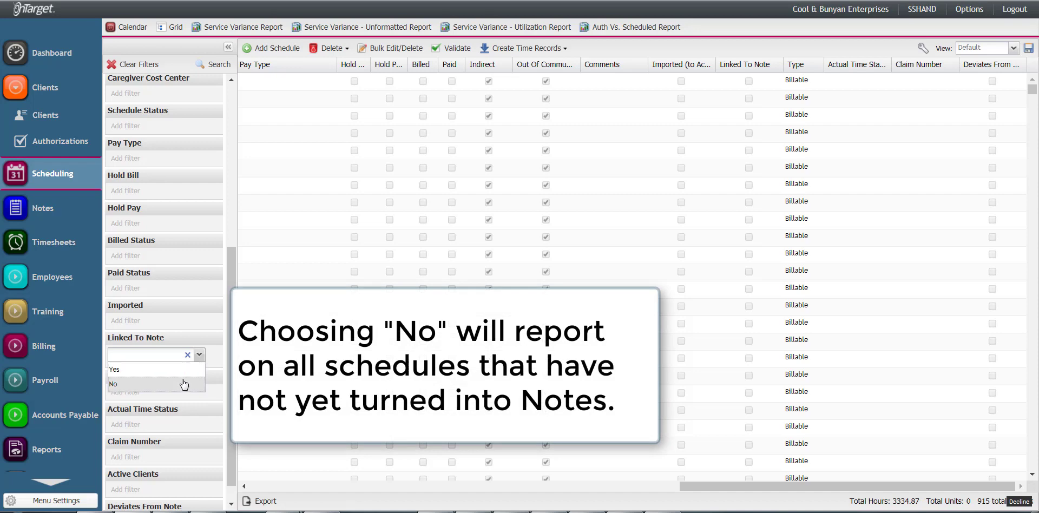
{"action": "left_click", "coordinate": [184, 384]}
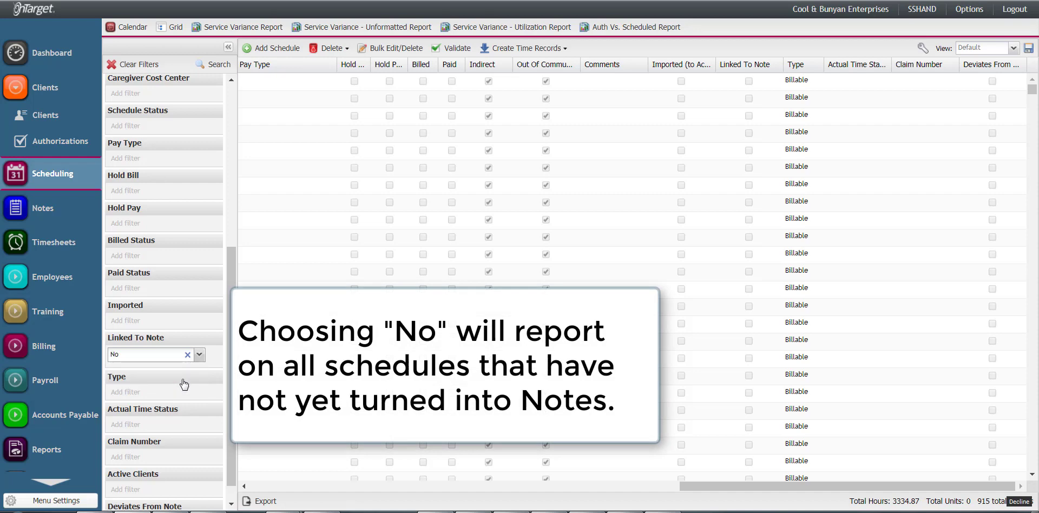
{"action": "left_click", "coordinate": [215, 65]}
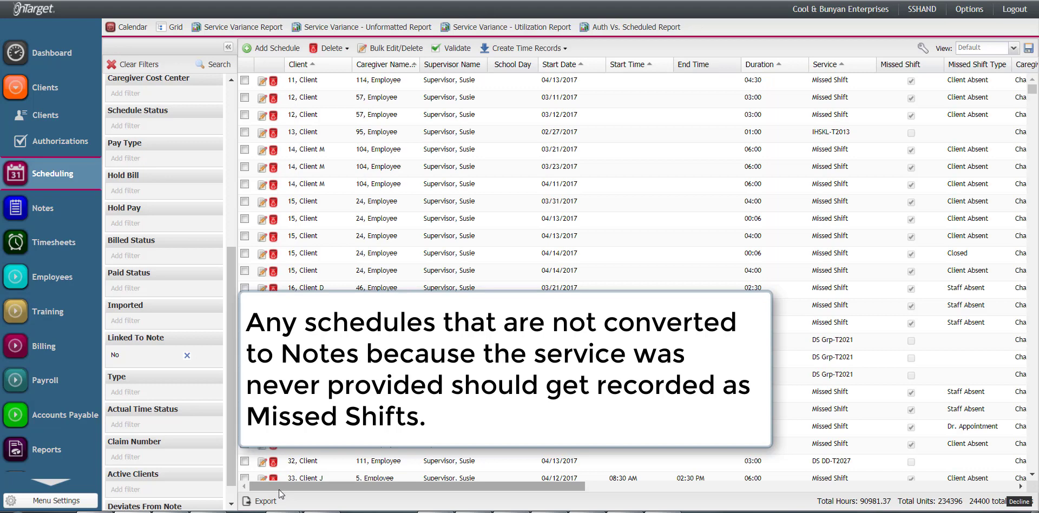
Open the first schedule's Edit Event dialog to check its Missed Shift options, then close it
{"action": "left_click", "coordinate": [342, 85]}
{"action": "double_click", "coordinate": [343, 86]}
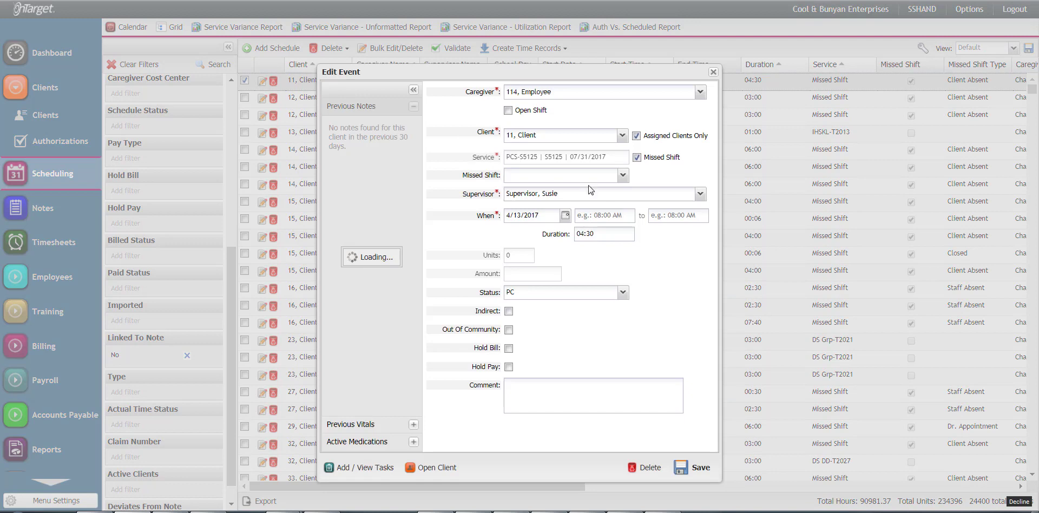
{"action": "left_click", "coordinate": [623, 175]}
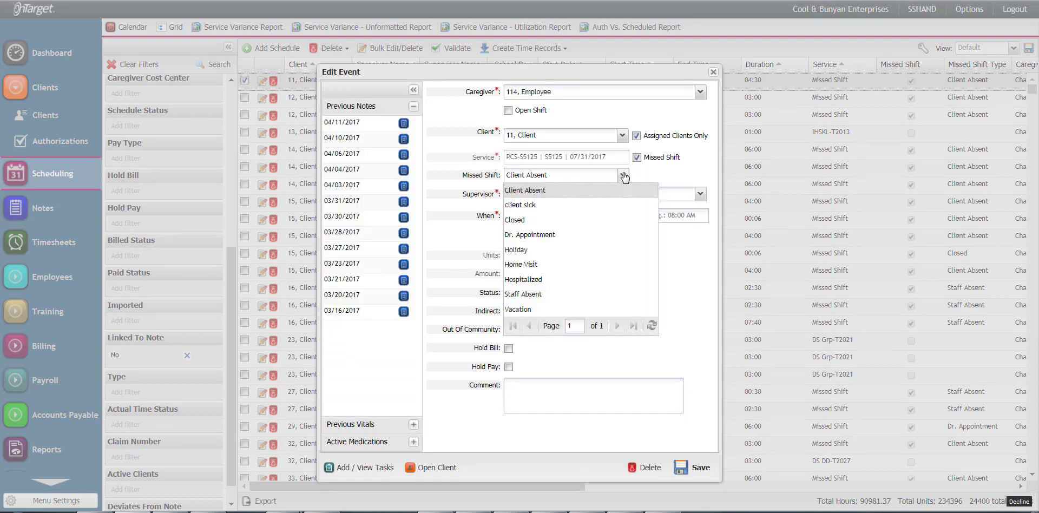
{"action": "left_click", "coordinate": [623, 175]}
{"action": "left_click", "coordinate": [713, 71]}
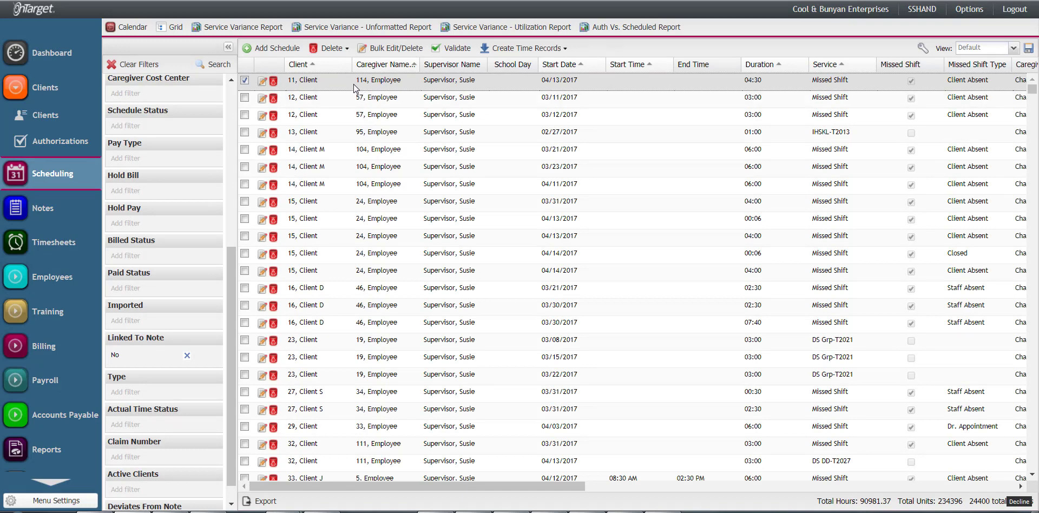
Set the Missed Shift filter to No, rerun the search, and open the 02/27/2017 IHSKL-T2013 schedule
{"action": "scroll", "coordinate": [230, 284], "scroll_direction": "up", "scroll_amount": 3}
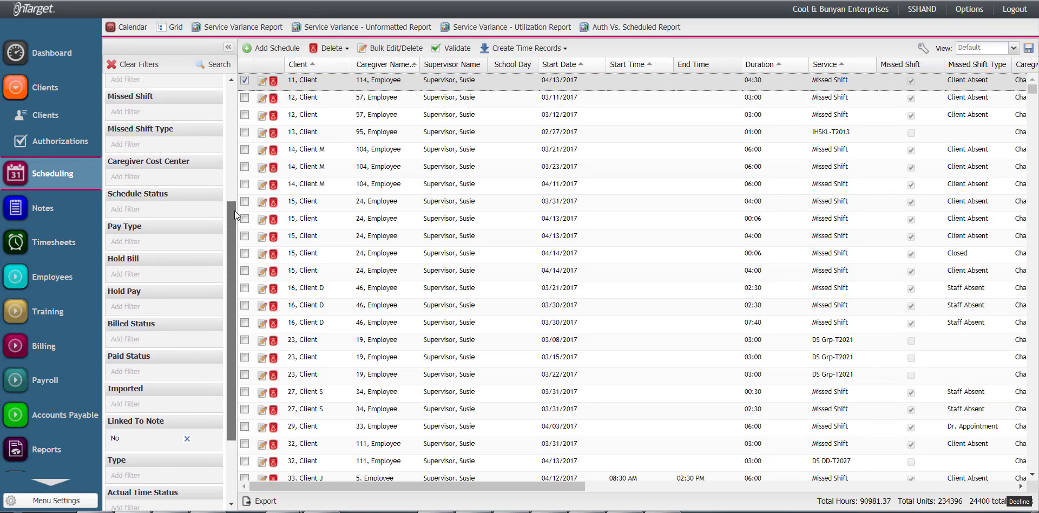
{"action": "scroll", "coordinate": [235, 214], "scroll_direction": "up", "scroll_amount": 3}
{"action": "left_click", "coordinate": [198, 216]}
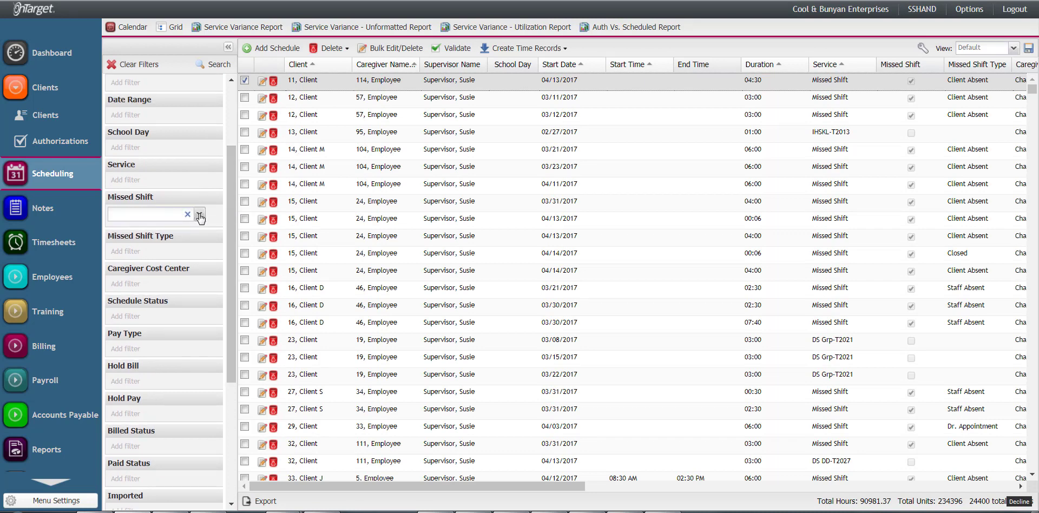
{"action": "left_click", "coordinate": [200, 217]}
{"action": "left_click", "coordinate": [152, 242]}
{"action": "left_click", "coordinate": [203, 65]}
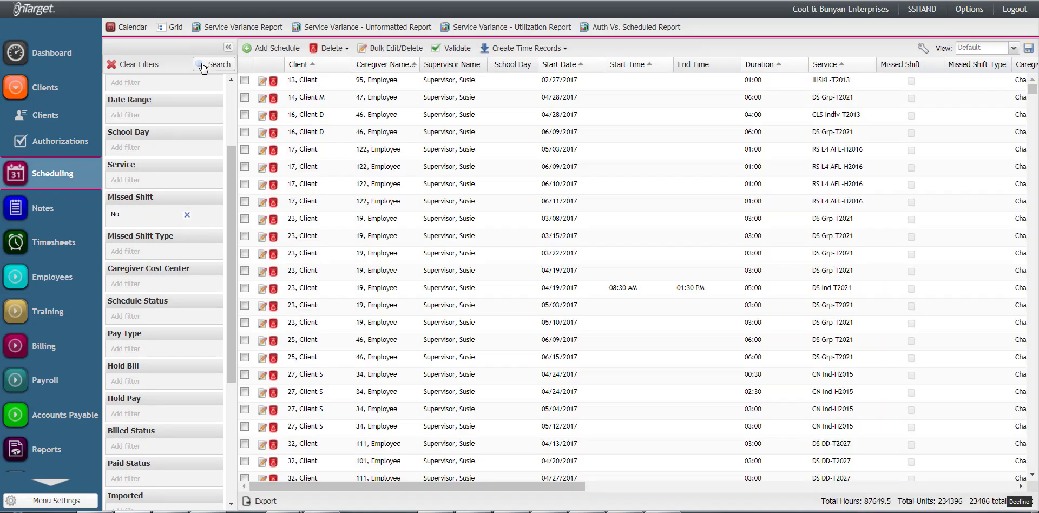
{"action": "left_click", "coordinate": [391, 84]}
{"action": "double_click", "coordinate": [391, 84]}
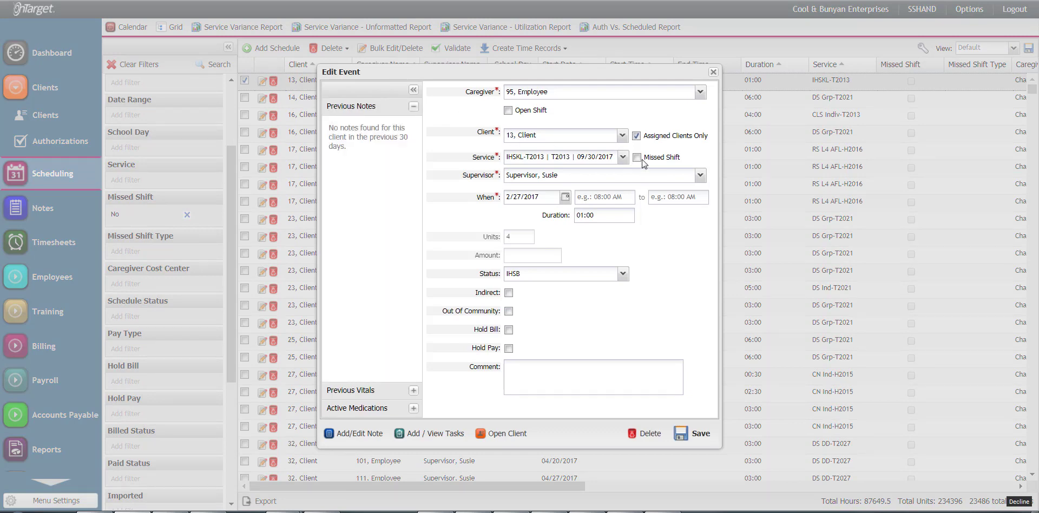
Close the schedule editor and set the Type filter to Non-Billable
{"action": "left_click", "coordinate": [713, 72]}
{"action": "scroll", "coordinate": [157, 385], "scroll_direction": "down", "scroll_amount": 4}
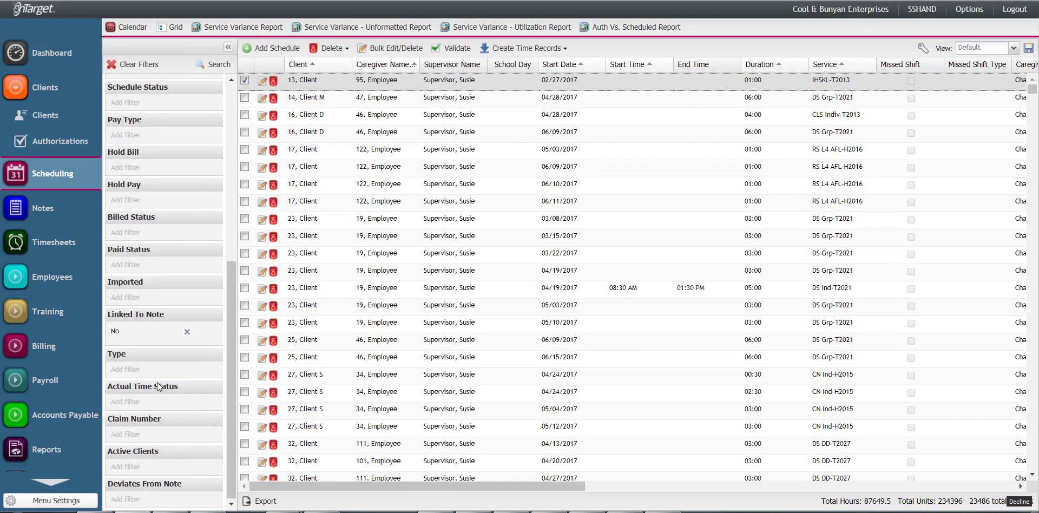
{"action": "left_click", "coordinate": [157, 372]}
{"action": "left_click", "coordinate": [200, 371]}
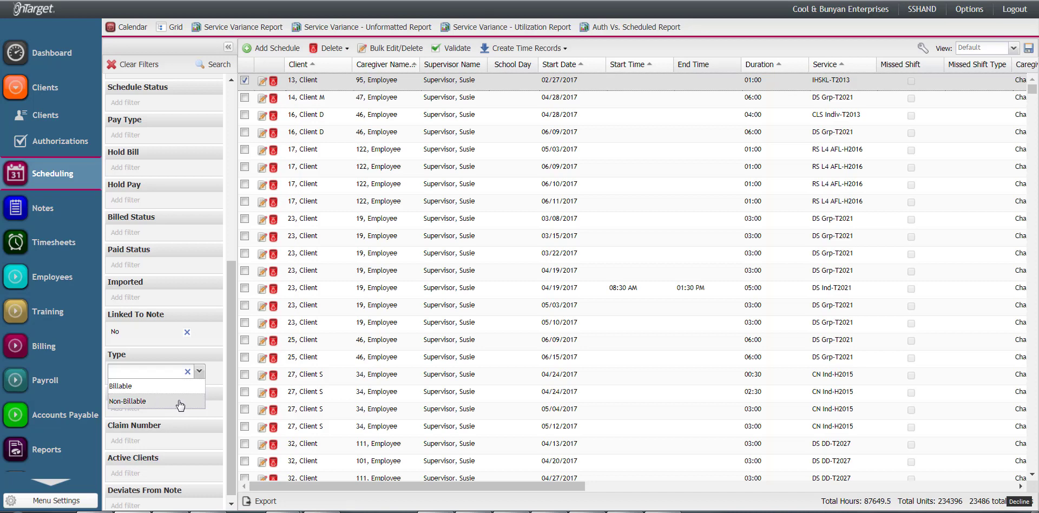
{"action": "left_click", "coordinate": [180, 404]}
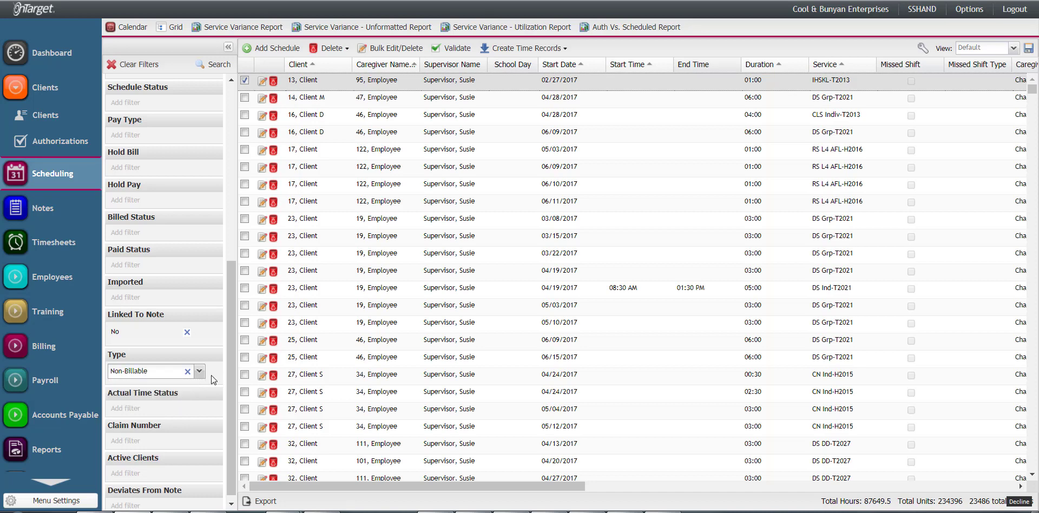
Clear Non-Billable from Type and review Actual Time Status options (Ok, Revision, Blocked) without choosing
{"action": "left_click", "coordinate": [188, 371]}
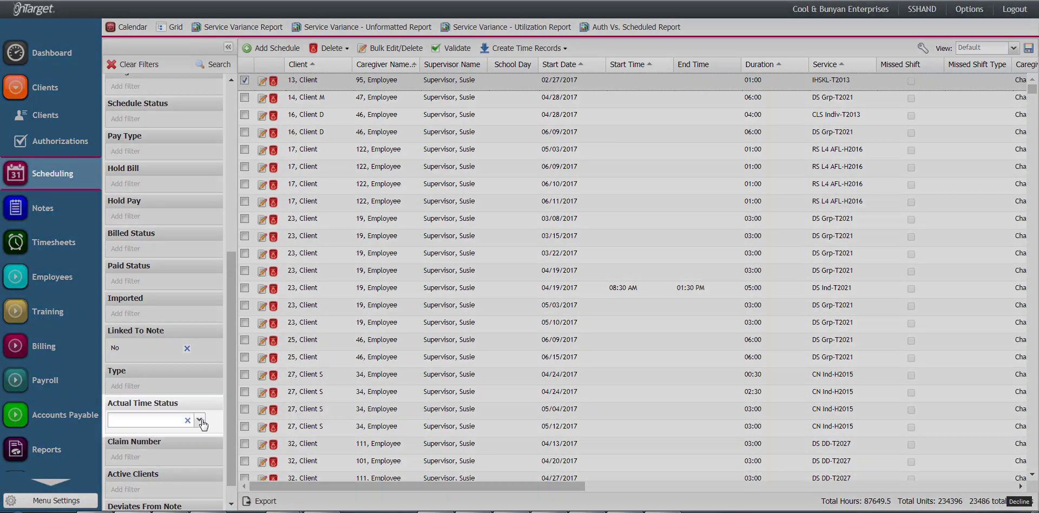
{"action": "left_click", "coordinate": [200, 421]}
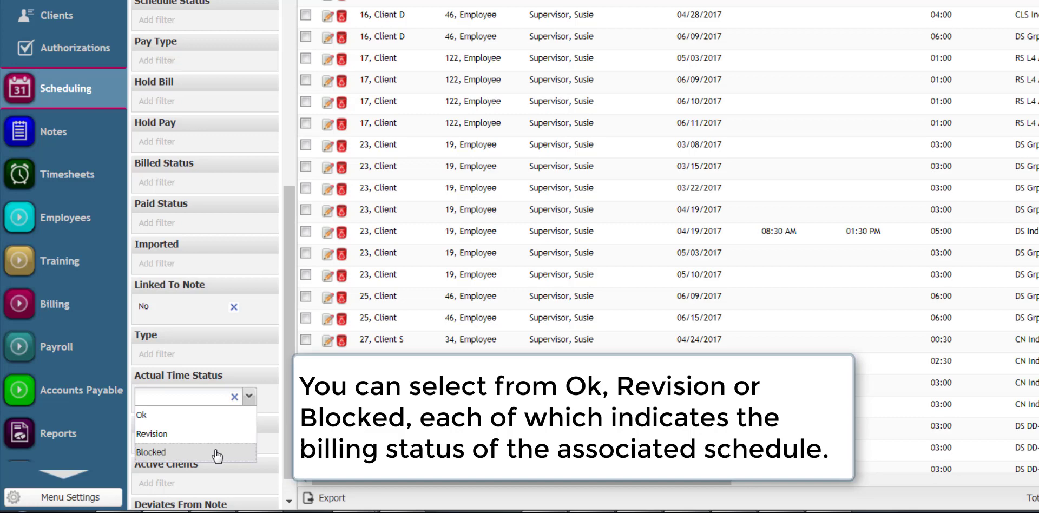
{"action": "scroll", "coordinate": [282, 429], "scroll_direction": "down", "scroll_amount": 1}
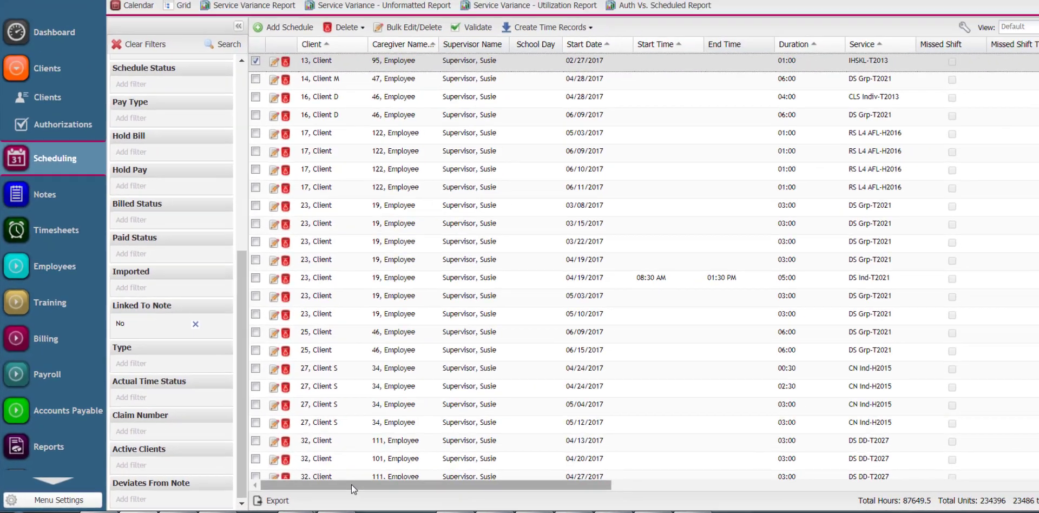
Scroll across the grid's columns and back, then open Contact Support from Options > Support
{"action": "left_click_drag", "start_coordinate": [351, 485], "coordinate": [801, 485]}
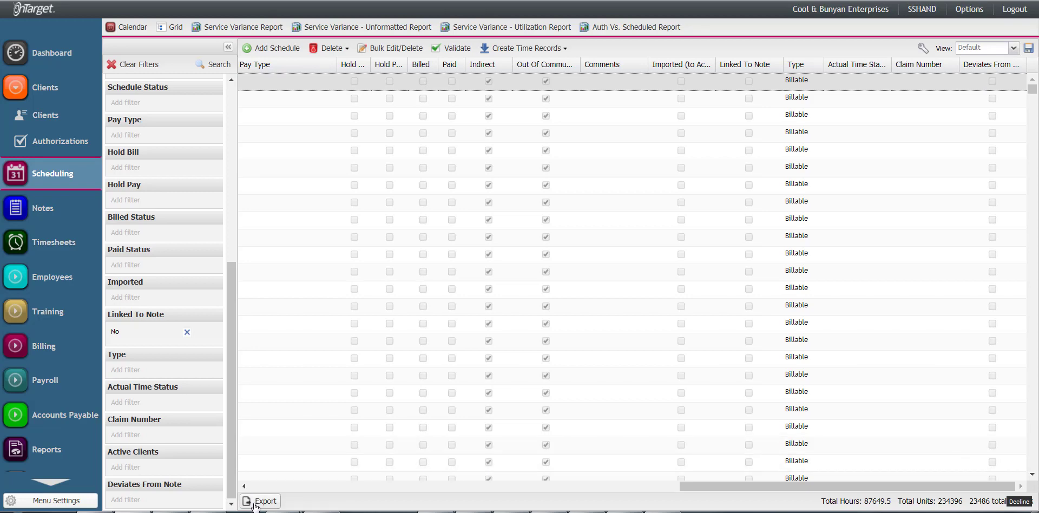
{"action": "left_click_drag", "start_coordinate": [691, 486], "coordinate": [268, 483]}
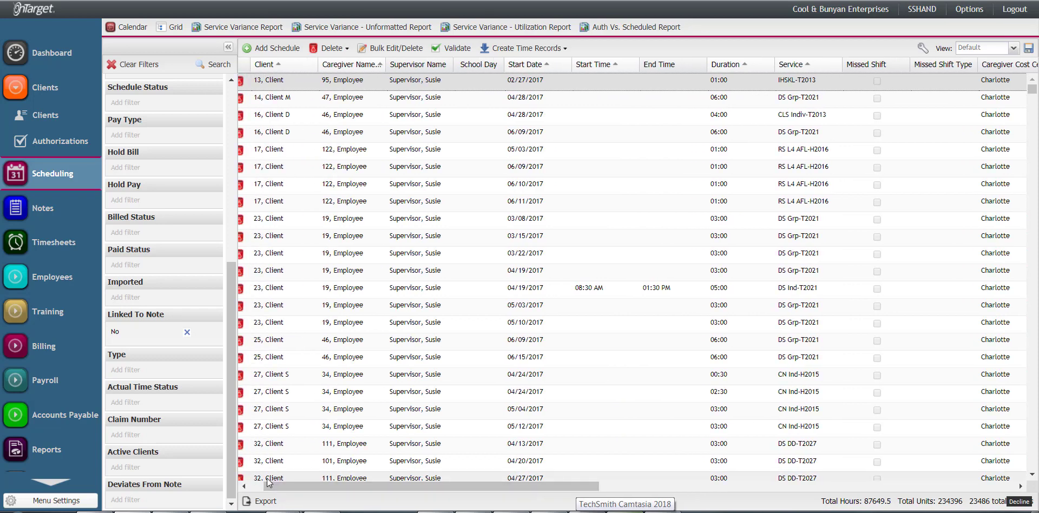
{"action": "left_click", "coordinate": [967, 9]}
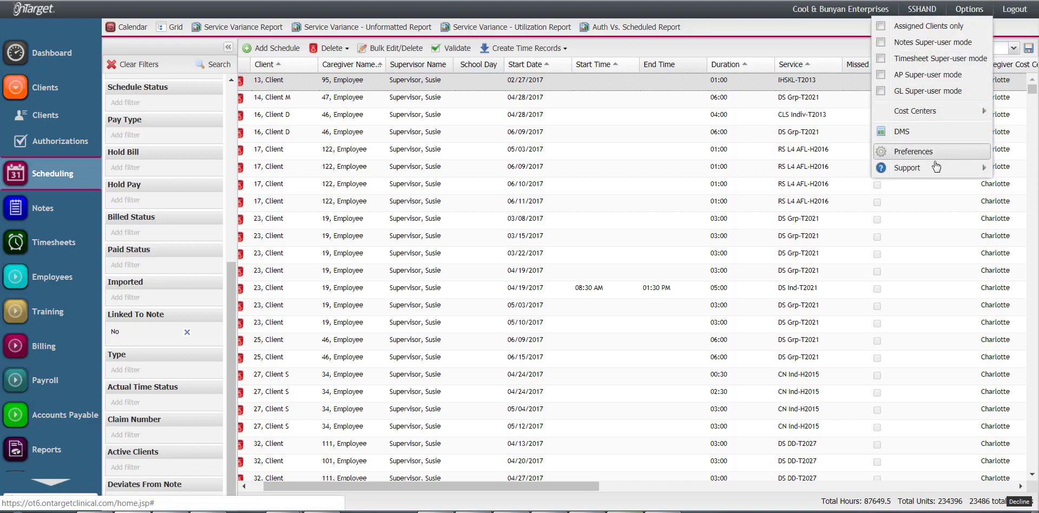
{"action": "mouse_move", "coordinate": [935, 168]}
{"action": "left_click", "coordinate": [850, 182]}
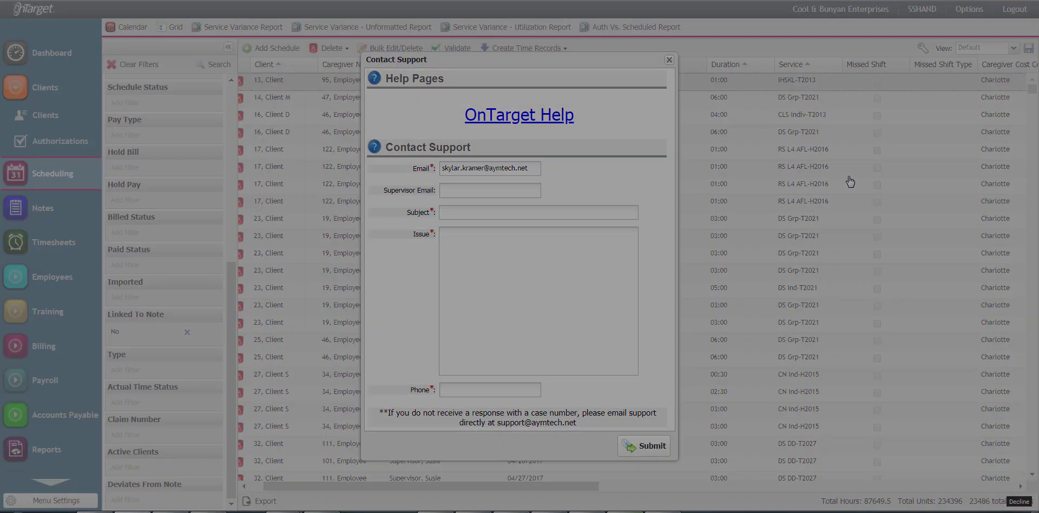